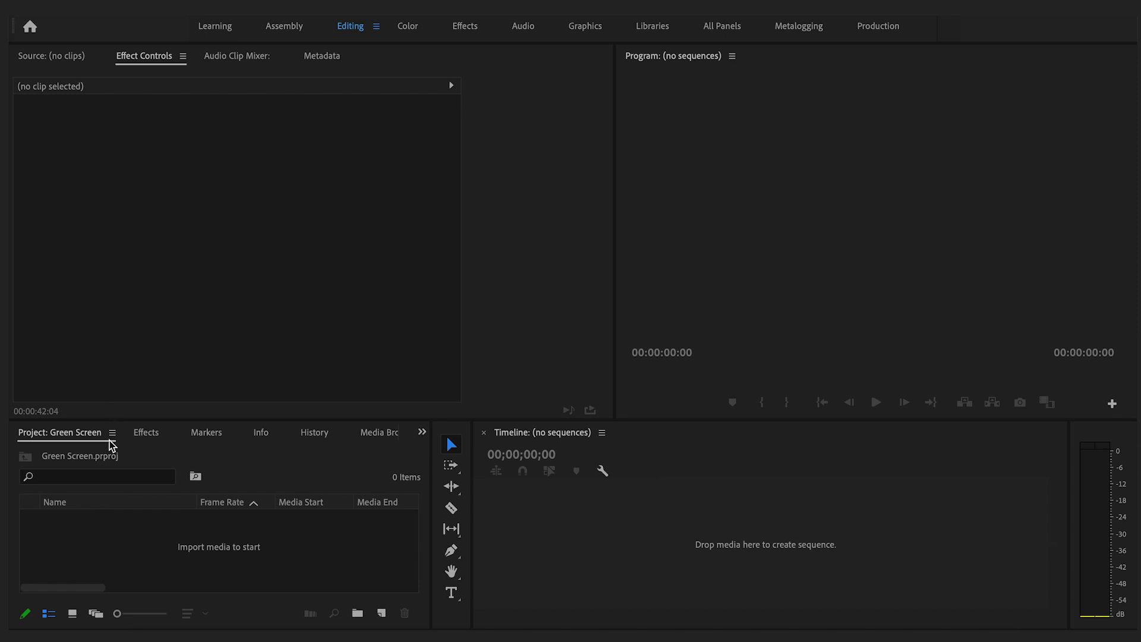
# Step: Import the C0020.MP4 clip into the project
pyautogui.doubleClick(225, 538)
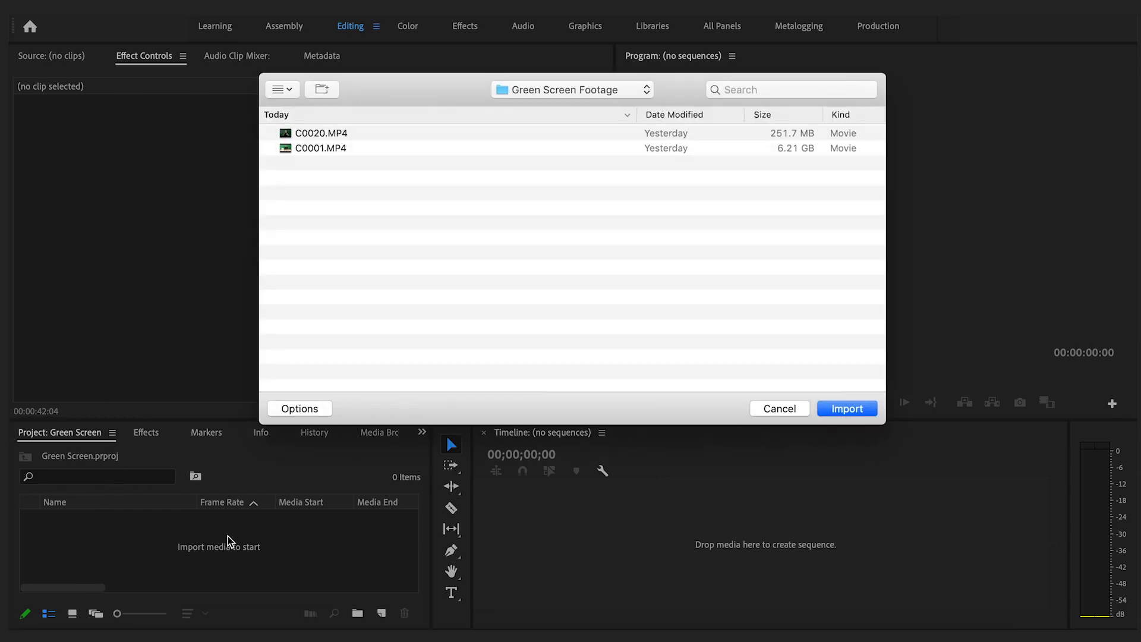
pyautogui.click(330, 136)
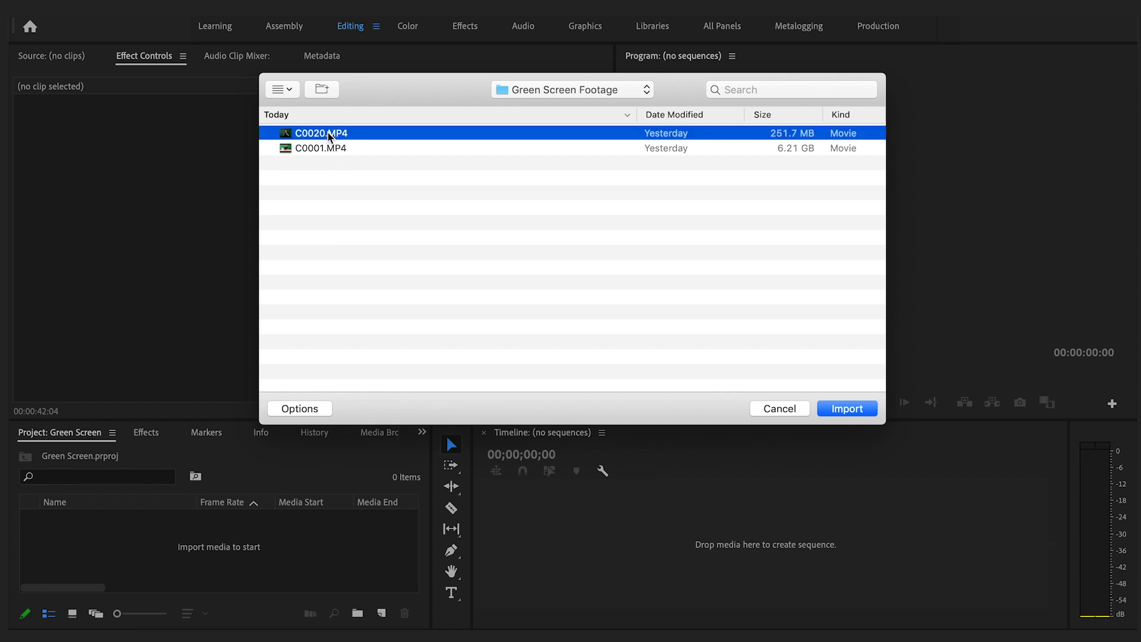
pyautogui.click(847, 409)
# Step: Create a DSLR 1080p24 sequence named GREEN SCREEN SEQUENCE
pyautogui.click(382, 613)
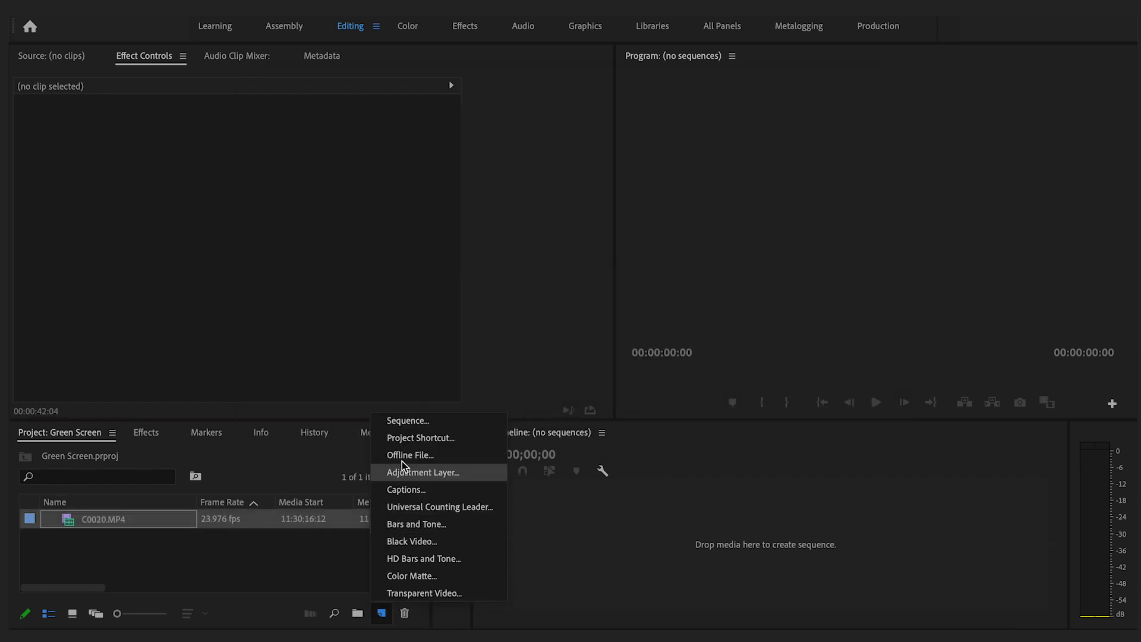
pyautogui.click(408, 421)
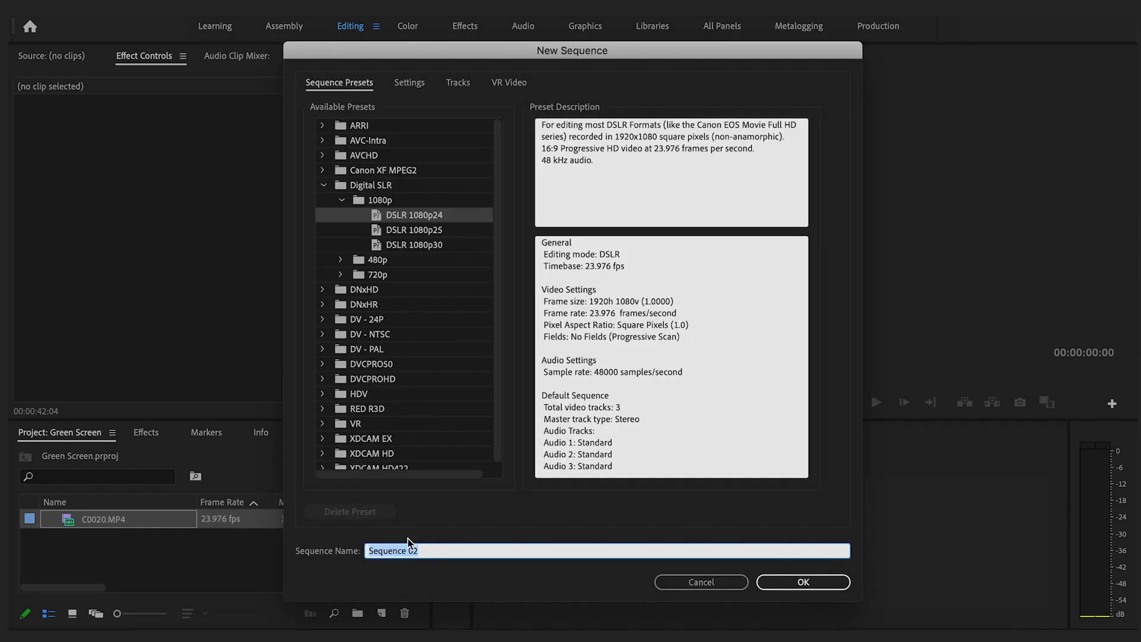
pyautogui.write('GREEN SCREEN SEQUENCE')
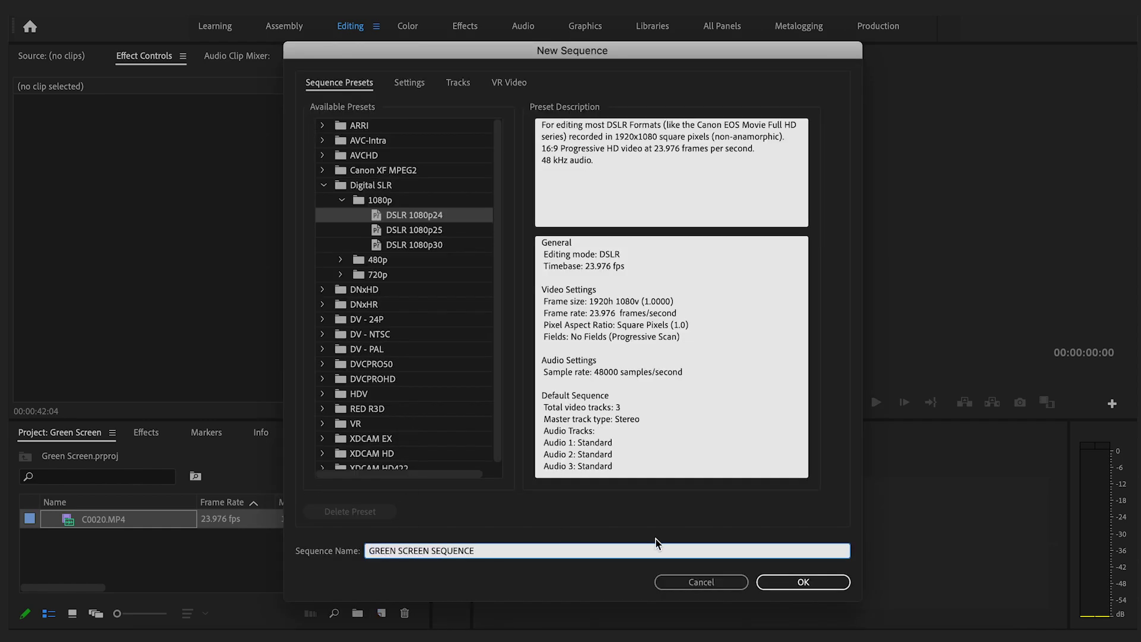
pyautogui.click(765, 582)
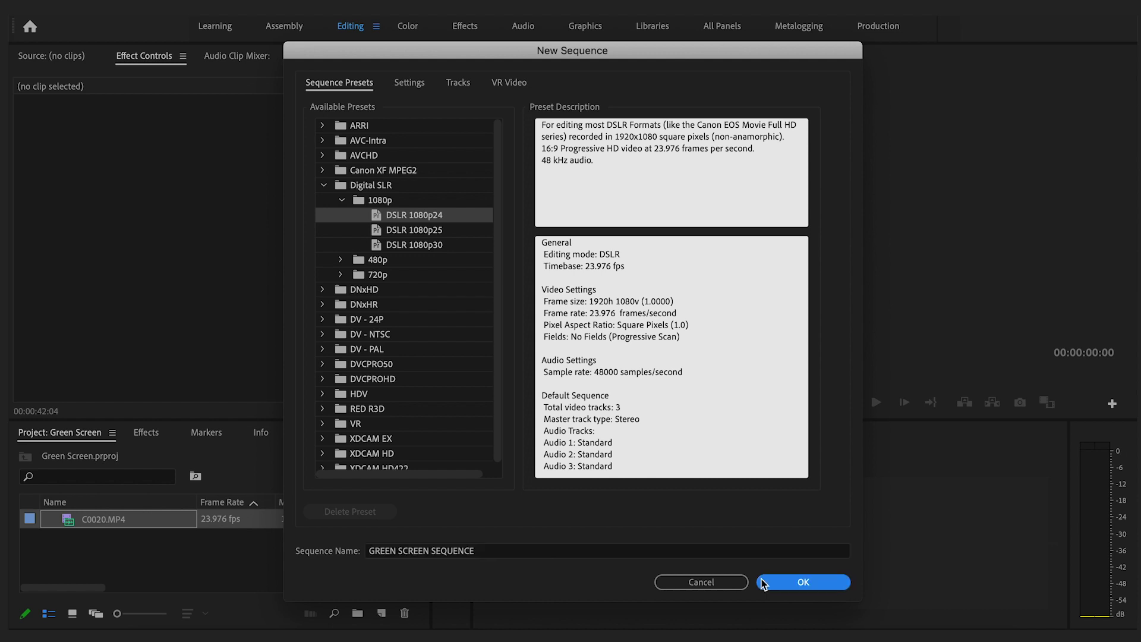
pyautogui.click(101, 521)
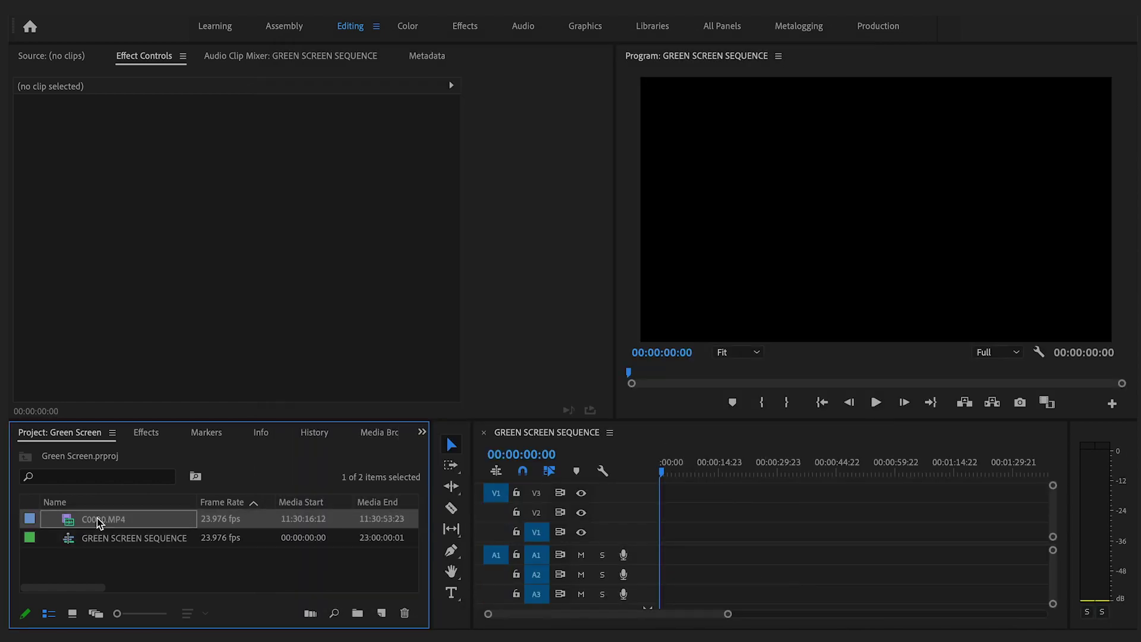
# Step: Place C0020.MP4 on the sequence timeline and apply Lumetri Color to it
pyautogui.moveTo(374, 511); pyautogui.dragTo(670, 532)
pyautogui.click(675, 473)
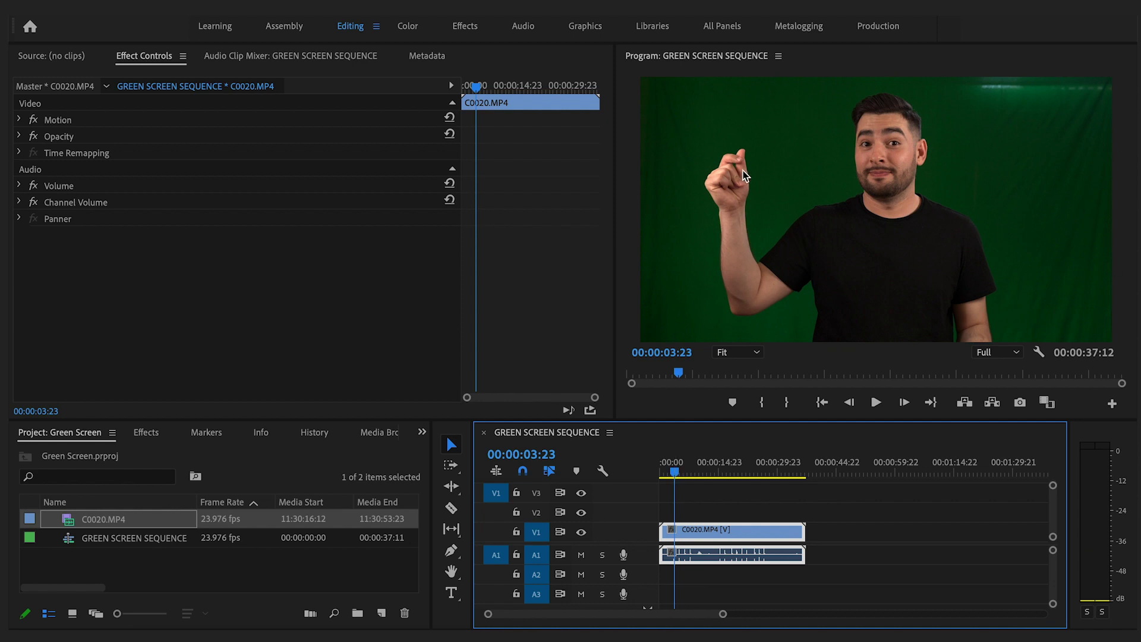
pyautogui.click(146, 432)
pyautogui.click(127, 453)
pyautogui.write('lum')
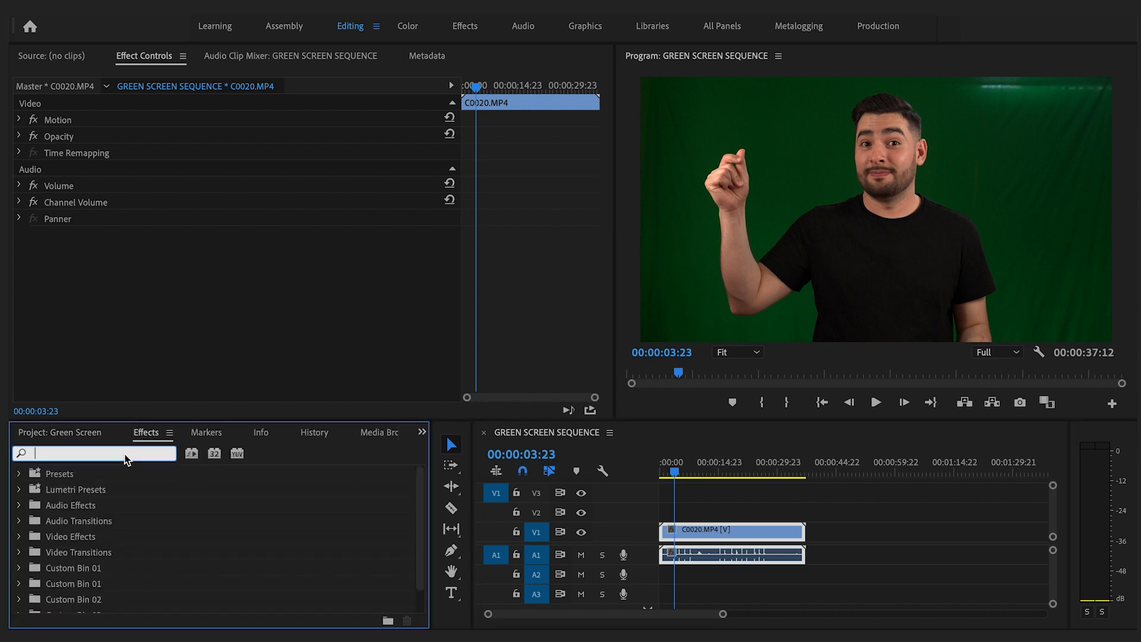
pyautogui.write('etri colo')
pyautogui.moveTo(88, 567); pyautogui.dragTo(145, 307)
# Step: Nudge the clip's Basic Correction exposure slightly brighter
pyautogui.click(30, 219)
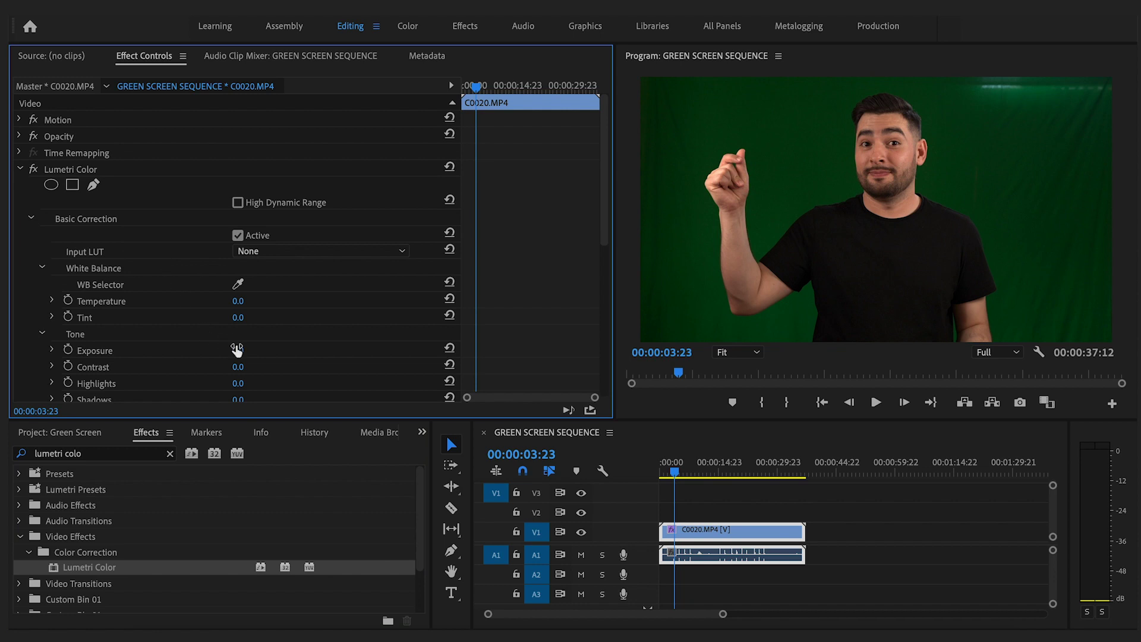
pyautogui.moveTo(237, 350); pyautogui.dragTo(294, 356)
pyautogui.click(19, 170)
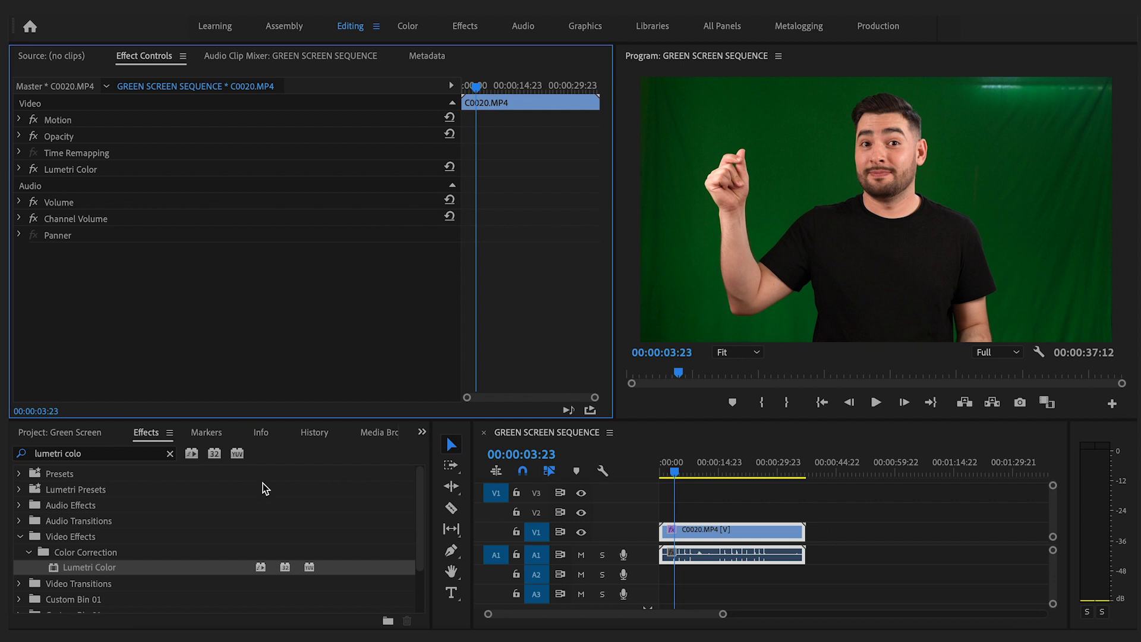
# Step: Apply the Ultra Key effect to C0020.MP4
pyautogui.tripleClick(141, 453)
pyautogui.write('ultra key')
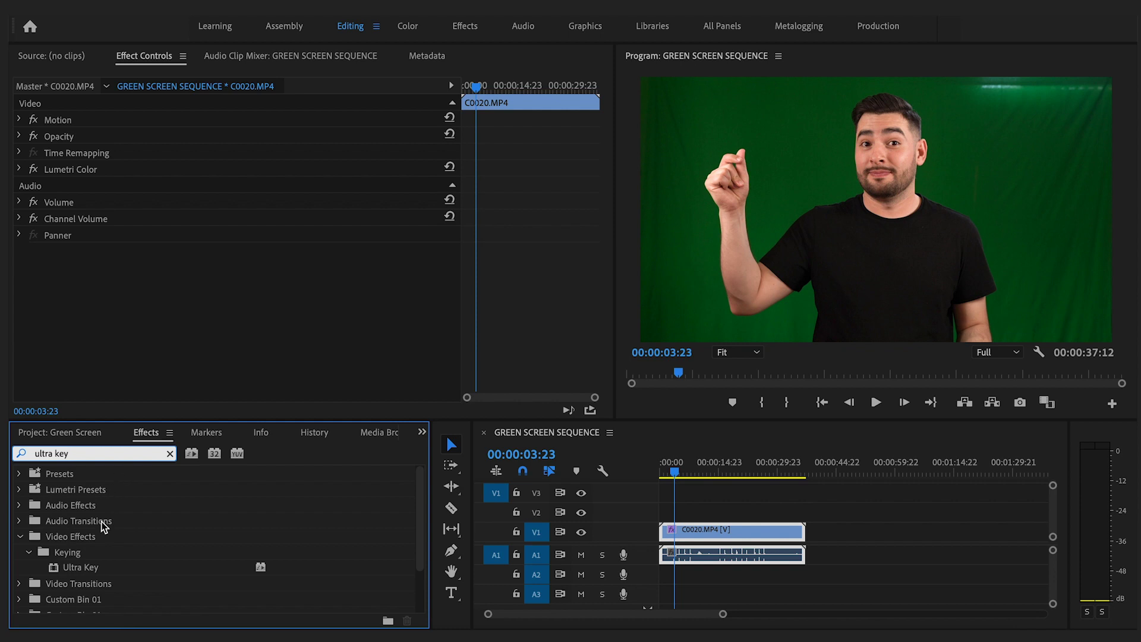
pyautogui.click(89, 569)
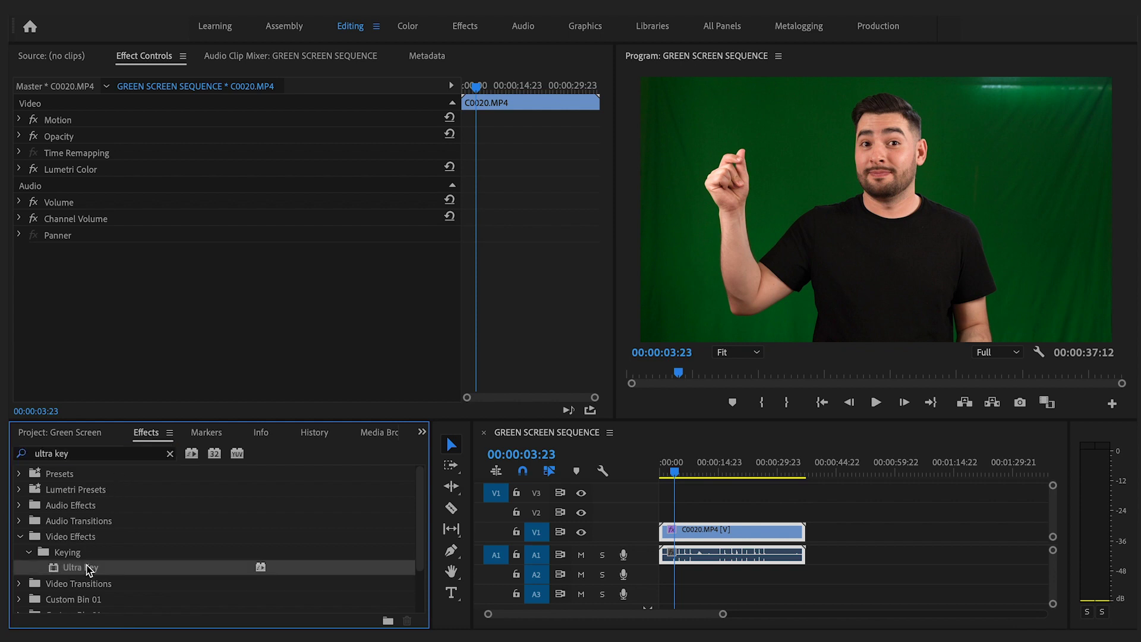
pyautogui.moveTo(108, 423); pyautogui.dragTo(156, 257)
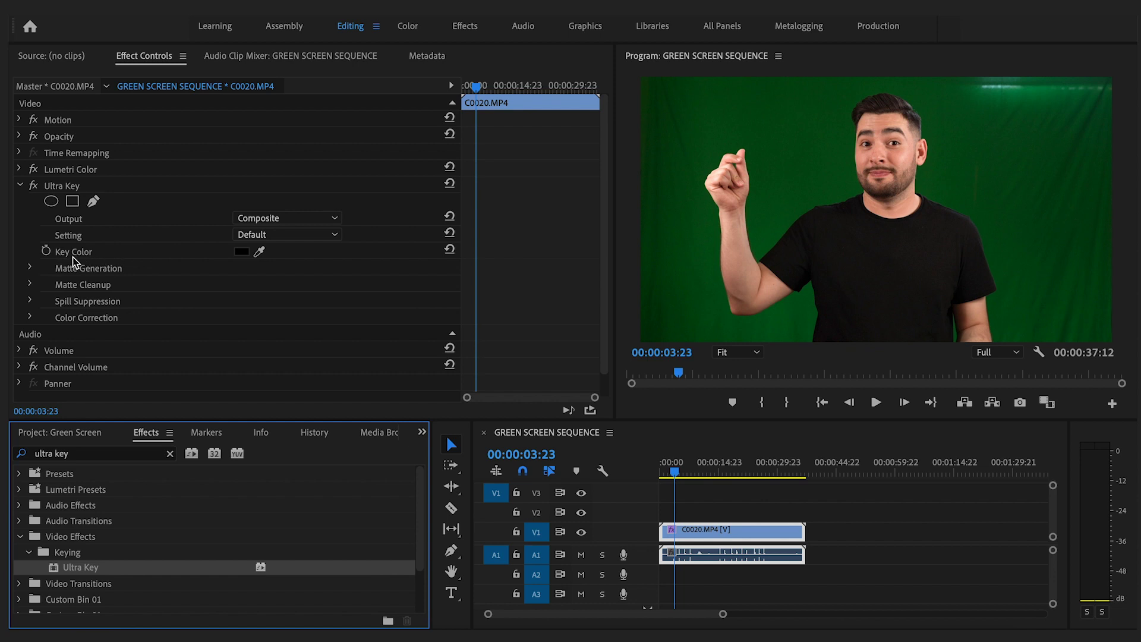
# Step: Key out the green backdrop with the Key Color eyedropper and move the clip to V2
pyautogui.click(260, 252)
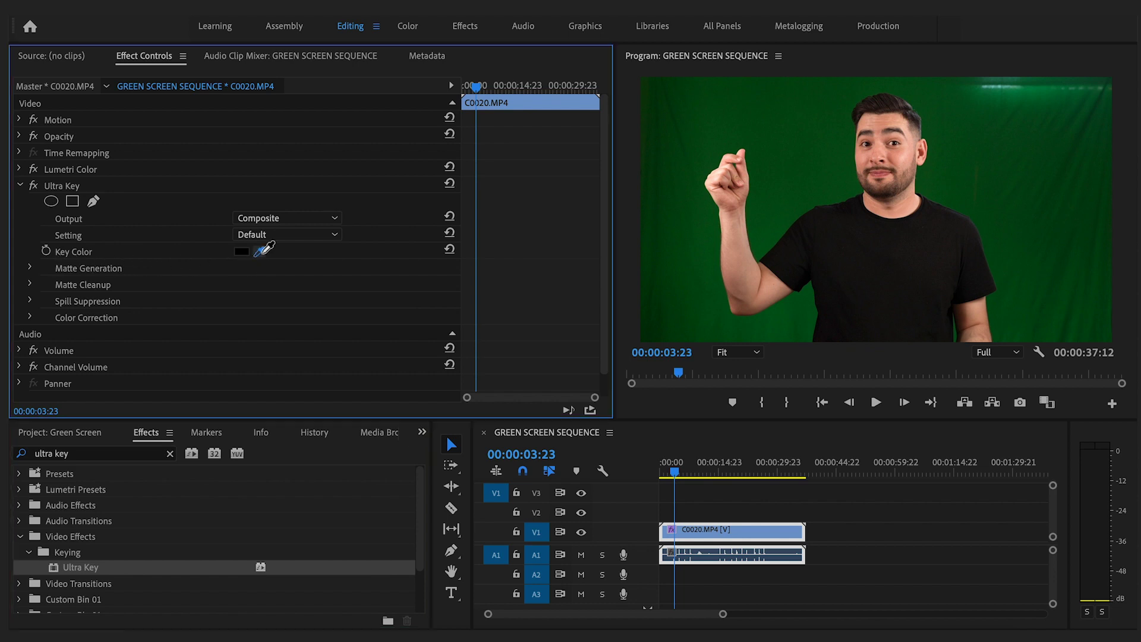
pyautogui.click(793, 134)
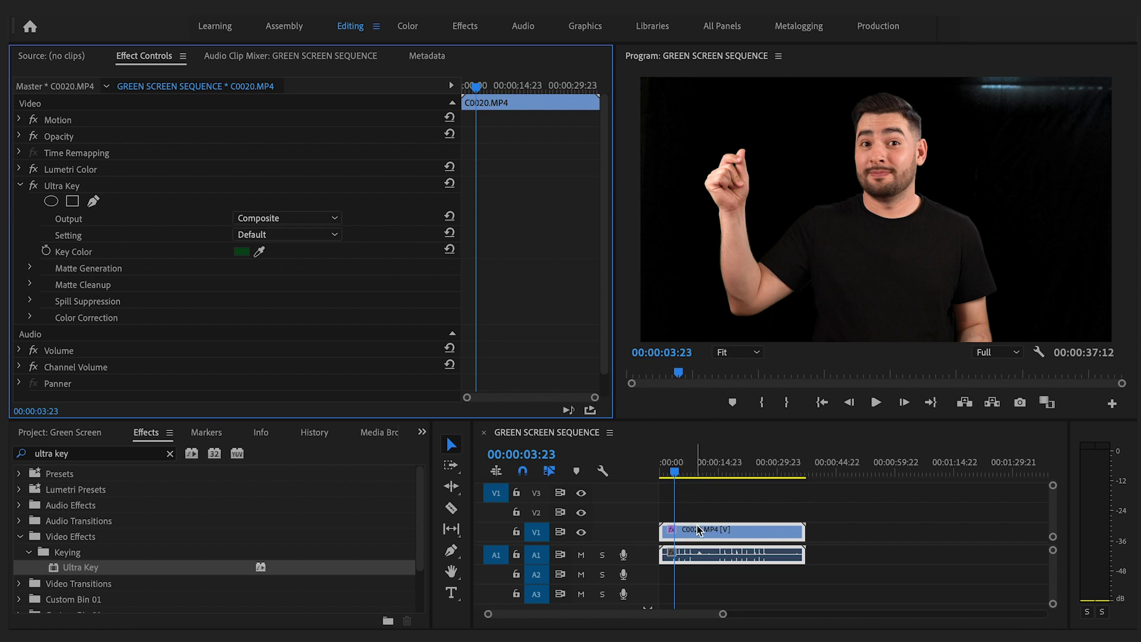
pyautogui.moveTo(698, 530); pyautogui.dragTo(698, 523)
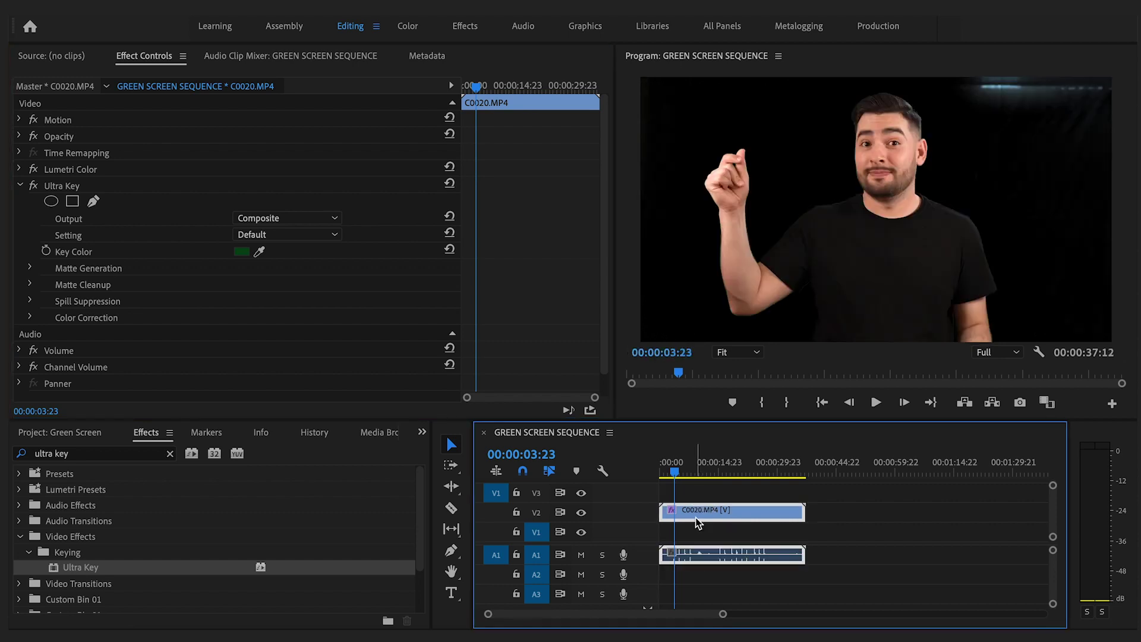
# Step: Create a 1920×1080 dark red (A60000) colour matte named Red Background
pyautogui.click(68, 433)
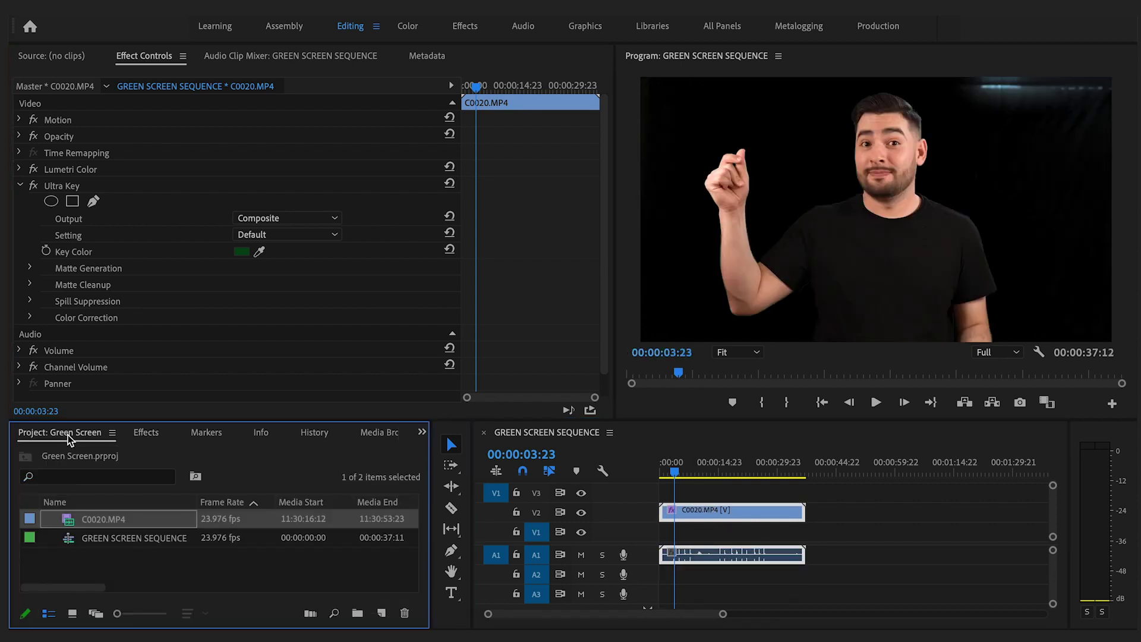
pyautogui.click(382, 612)
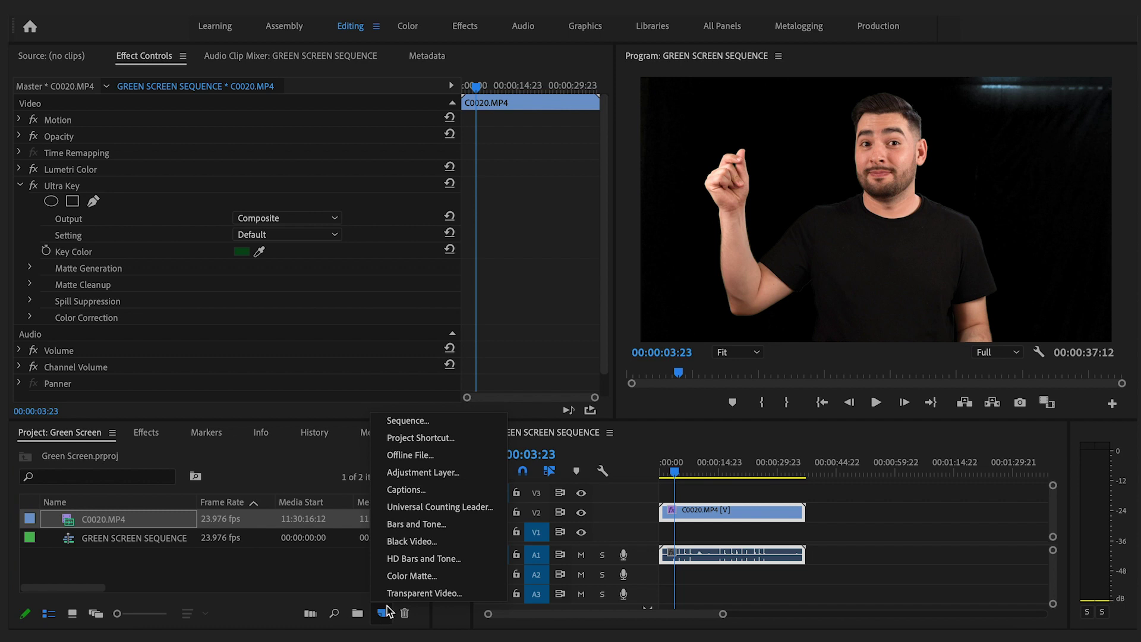
pyautogui.click(411, 576)
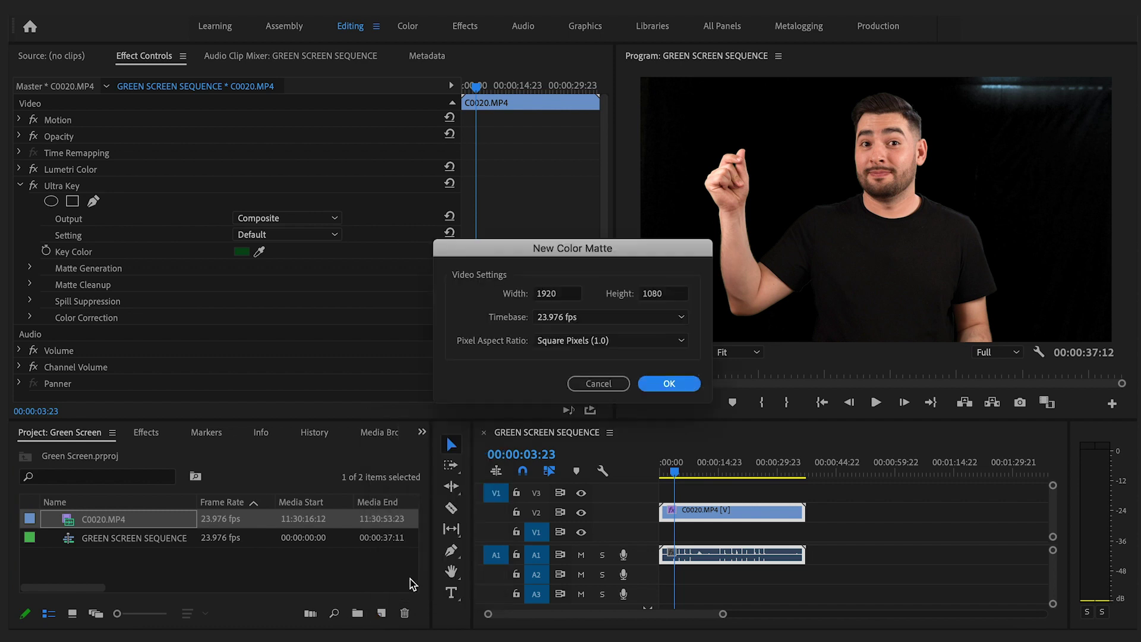
pyautogui.click(667, 384)
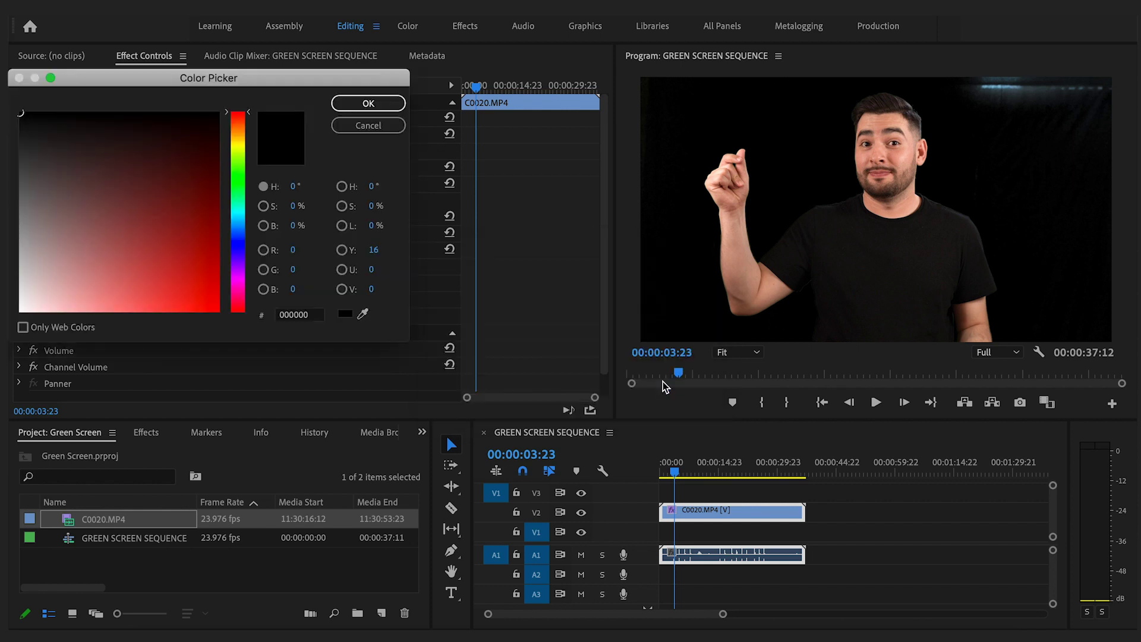
pyautogui.click(224, 241)
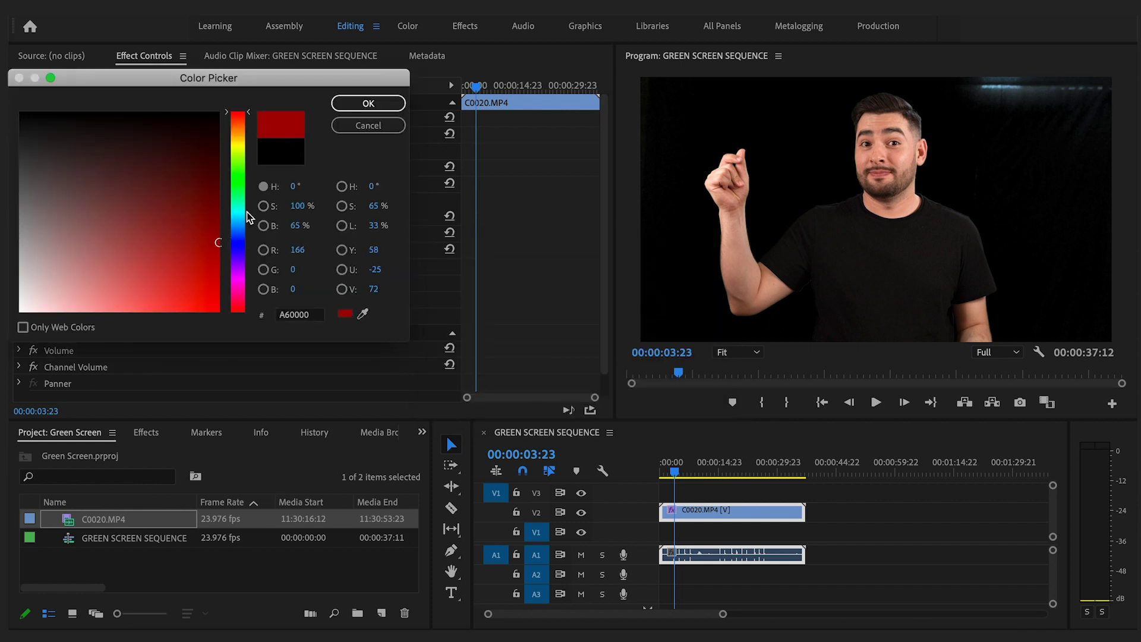
pyautogui.click(368, 104)
pyautogui.write('Red Background')
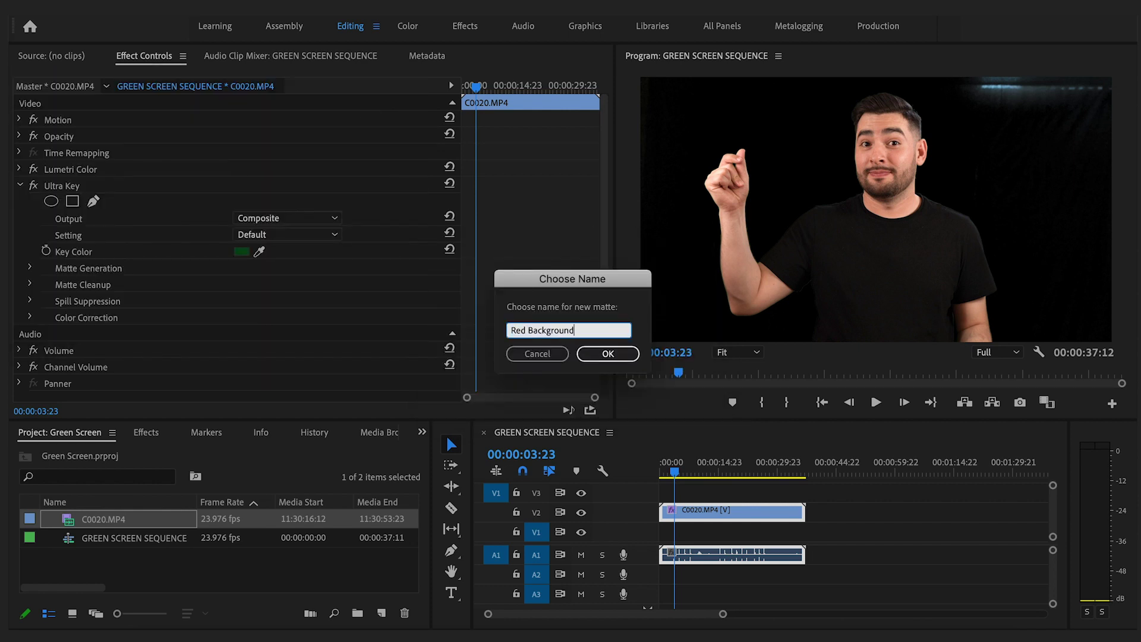
pyautogui.press('Return')
# Step: Place Red Background on V1 beneath the keyed clip
pyautogui.moveTo(432, 499); pyautogui.dragTo(772, 534)
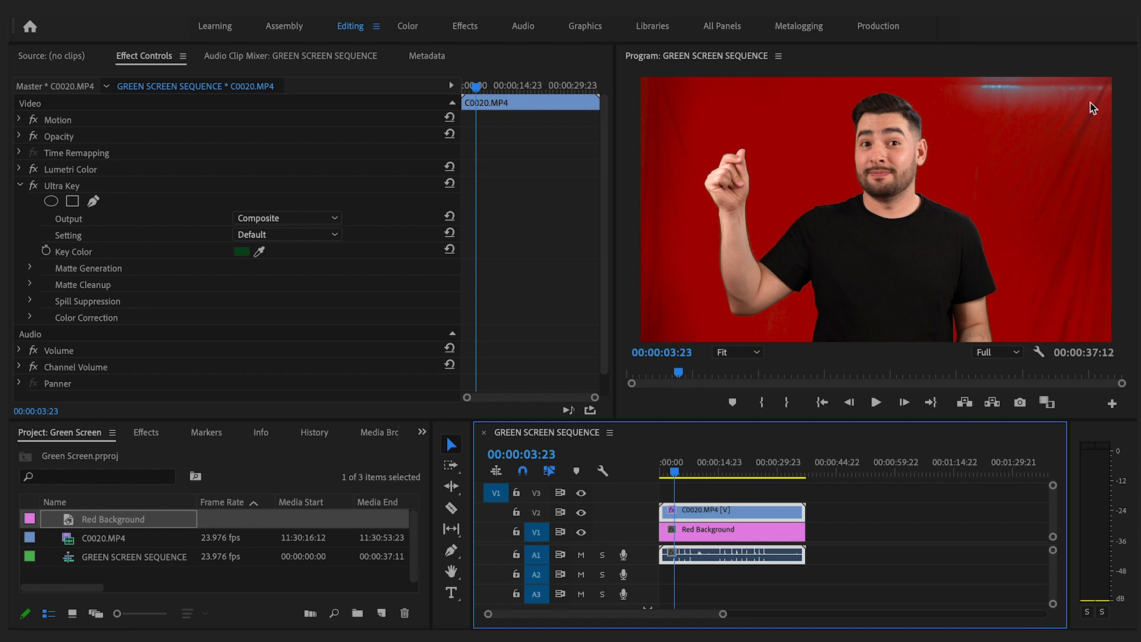
pyautogui.click(31, 268)
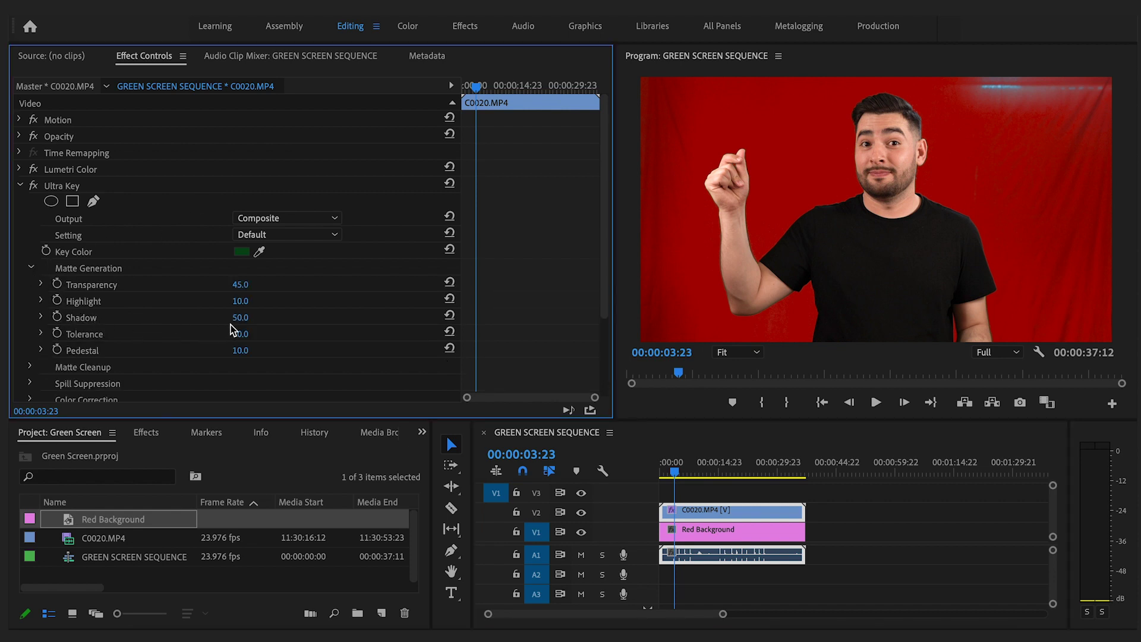
# Step: Set Ultra Key Matte Generation Shadow to 40 and Pedestal to 100
pyautogui.click(244, 317)
pyautogui.write('40')
pyautogui.press('Return')
pyautogui.click(243, 350)
pyautogui.write('1')
pyautogui.press('Return')
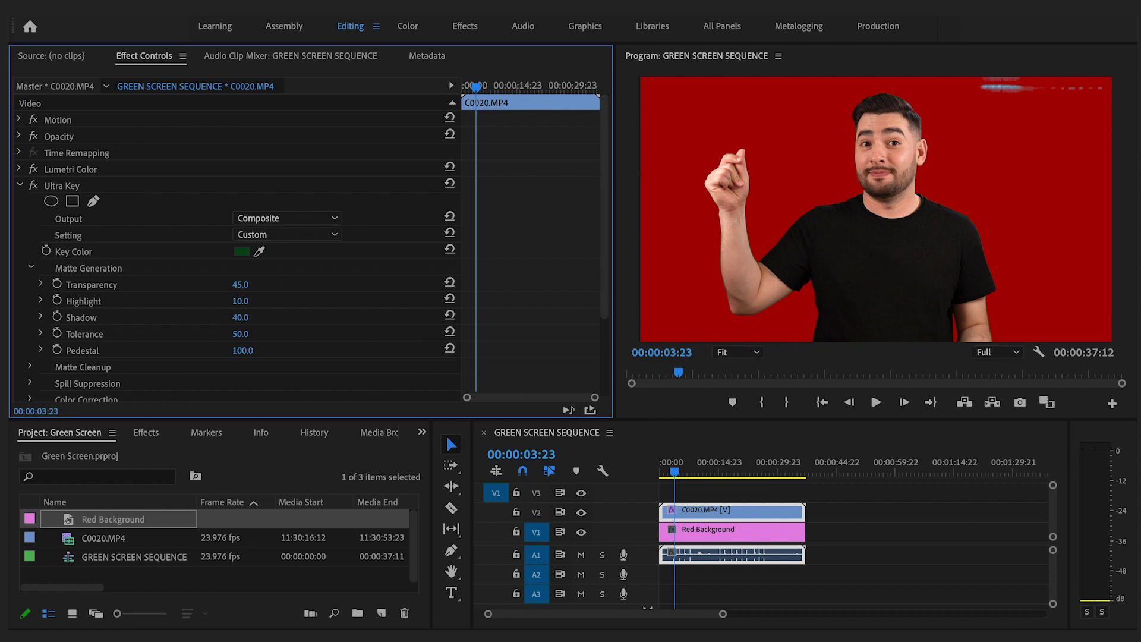
# Step: Play the keyed clip over red to review the key
pyautogui.click(675, 473)
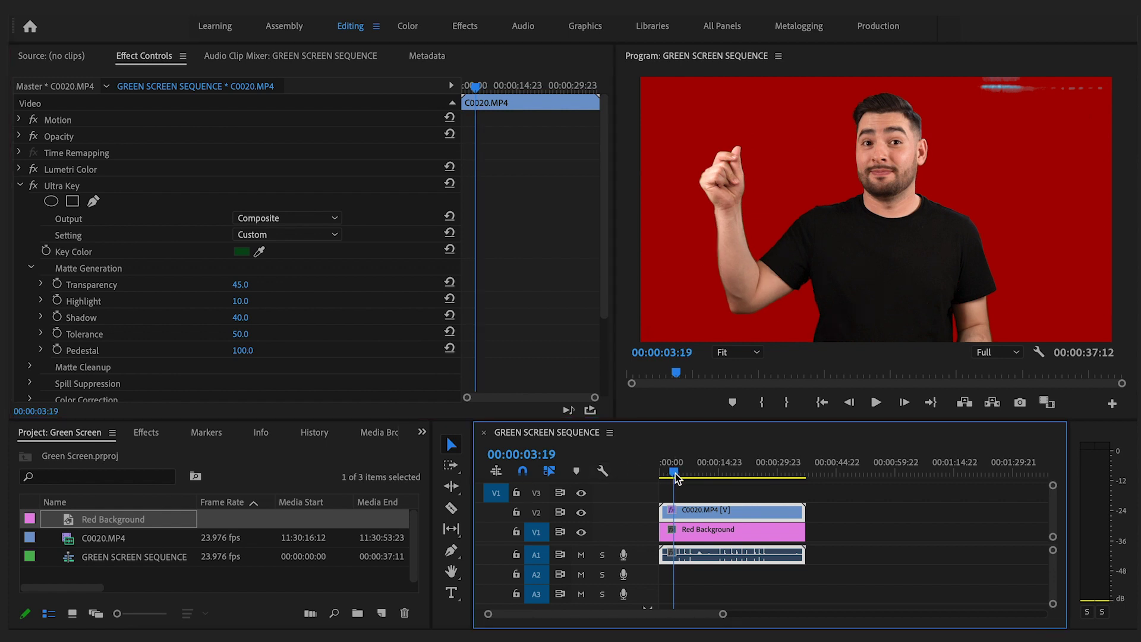
pyautogui.press('space')
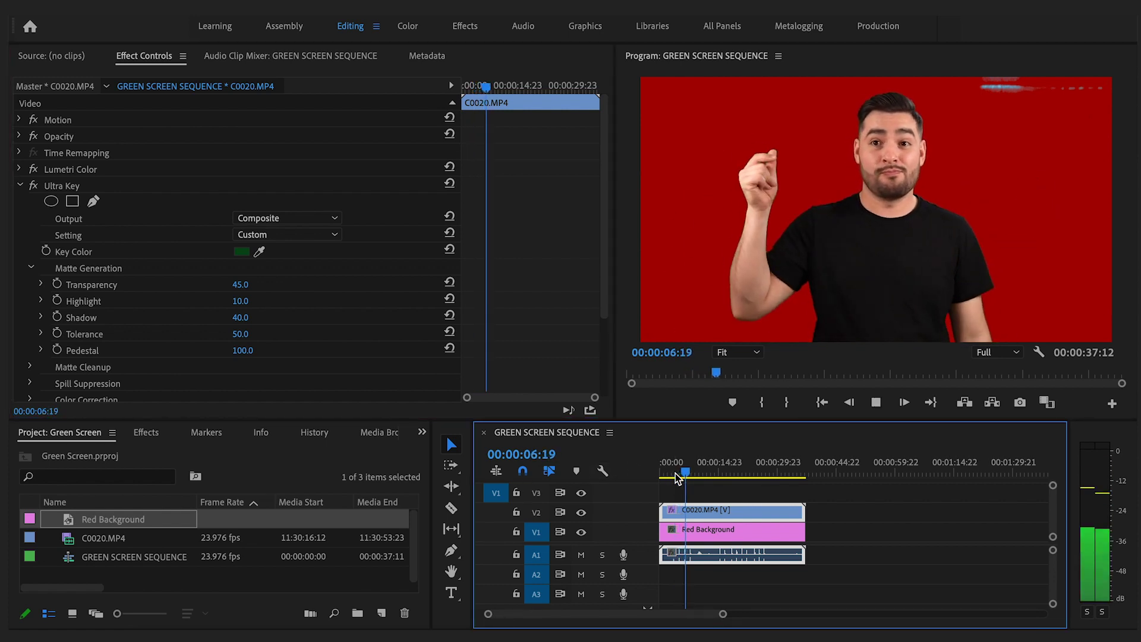
pyautogui.press('space')
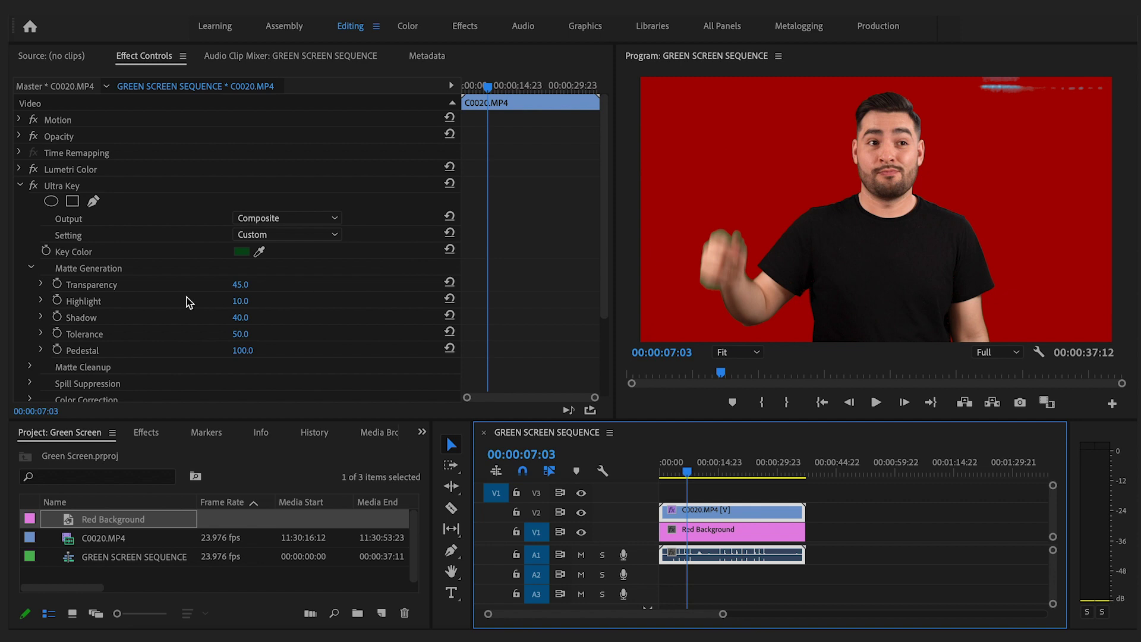
# Step: Set Ultra Key Matte Cleanup Contrast to 50 and replay from 00:00:05:14
pyautogui.click(31, 364)
pyautogui.scroll(-5, 31, 364)
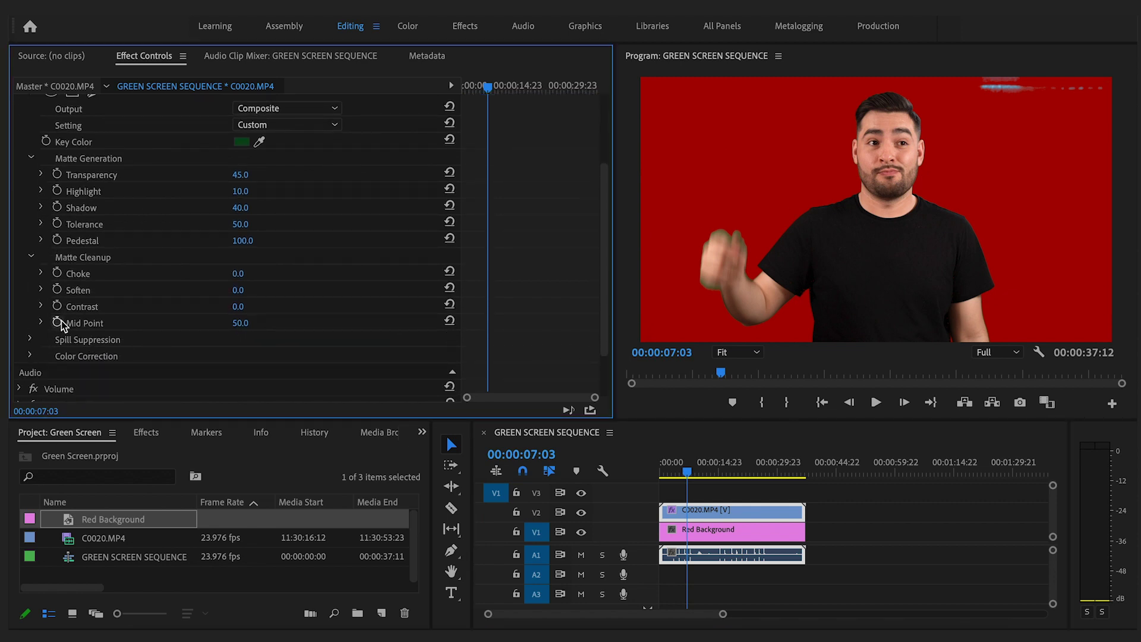
pyautogui.click(237, 307)
pyautogui.write('50')
pyautogui.press('Return')
pyautogui.moveTo(685, 476); pyautogui.dragTo(682, 477)
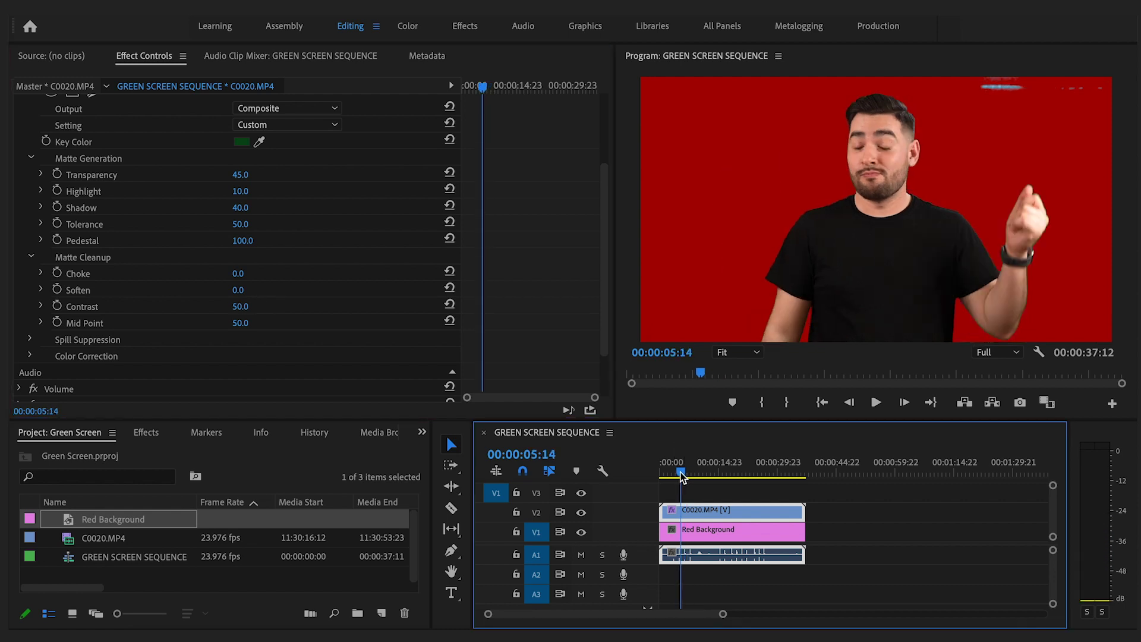
pyautogui.press('space')
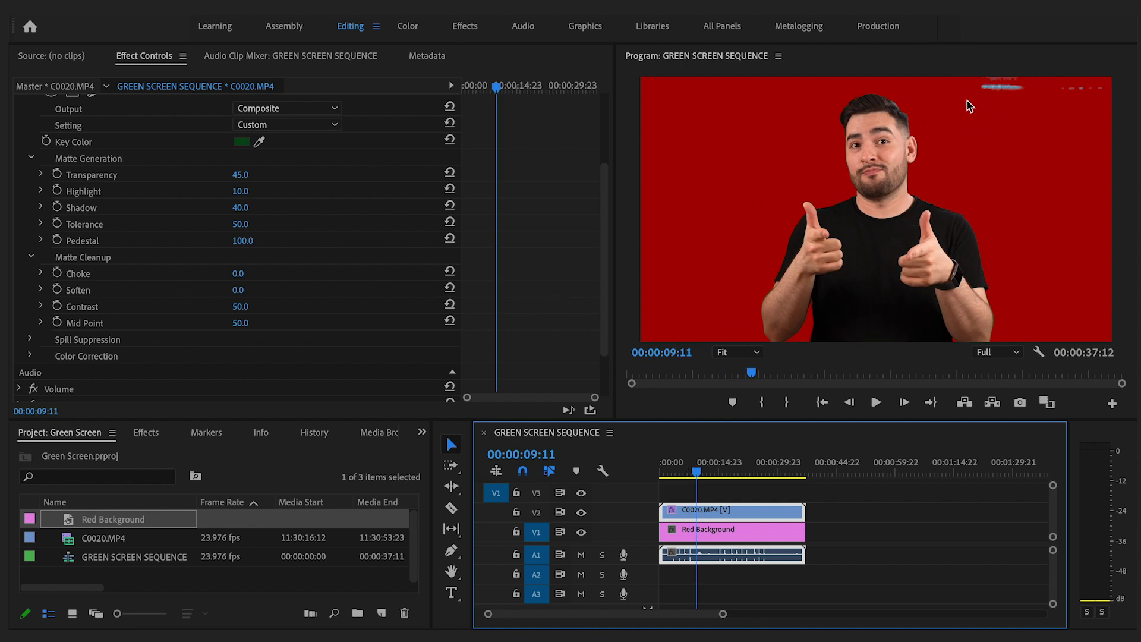
# Step: Apply the Crop effect to the green-screen clip
pyautogui.scroll(3, 151, 180)
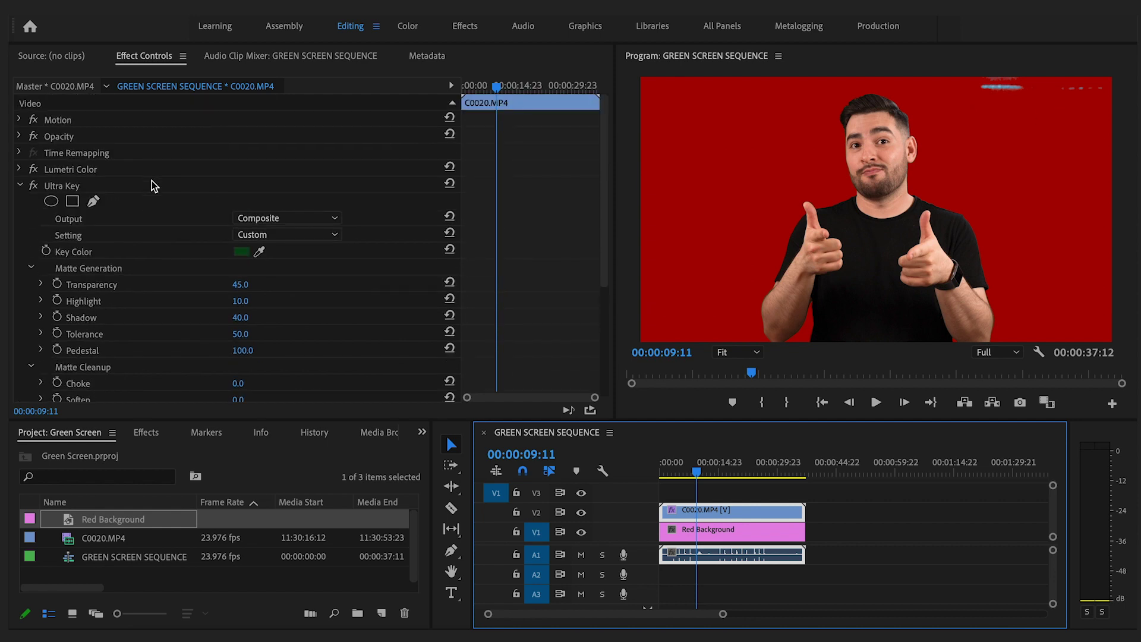
pyautogui.click(19, 185)
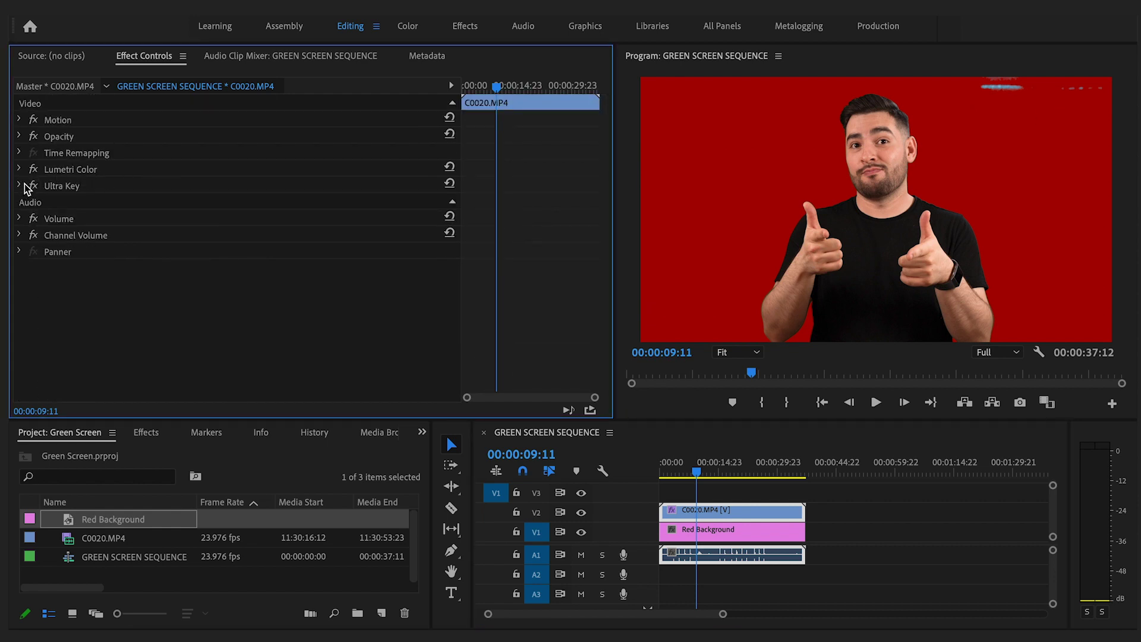
pyautogui.click(143, 432)
pyautogui.click(131, 455)
pyautogui.write('crop')
pyautogui.moveTo(82, 569); pyautogui.dragTo(134, 309)
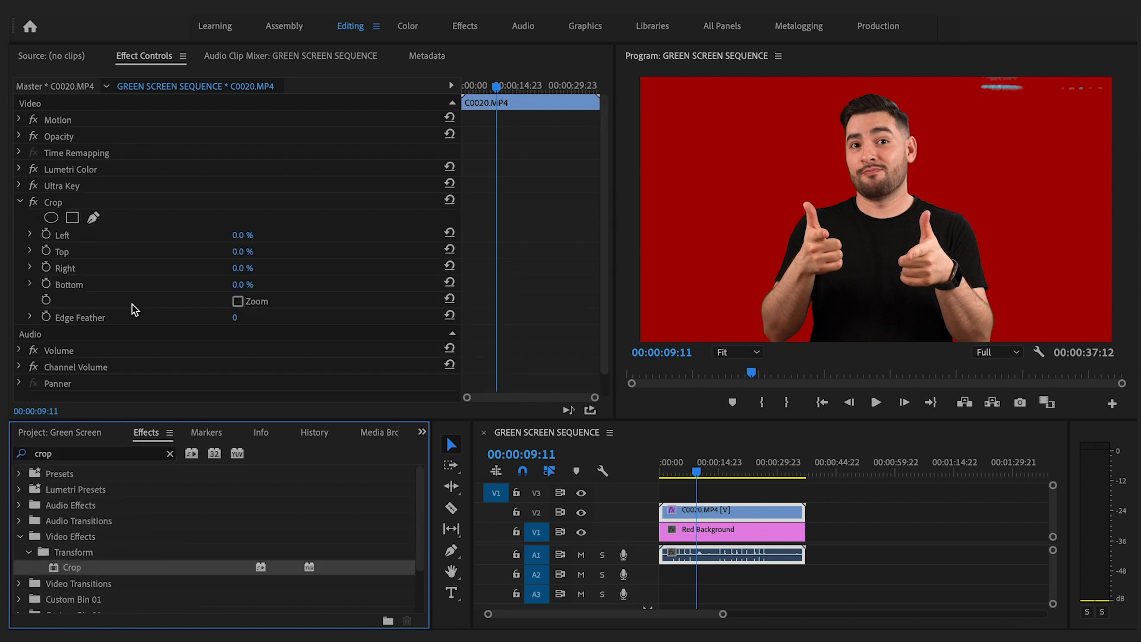
# Step: Mask the top-right light leak with a pen mask and set crop Left to 100%
pyautogui.click(93, 218)
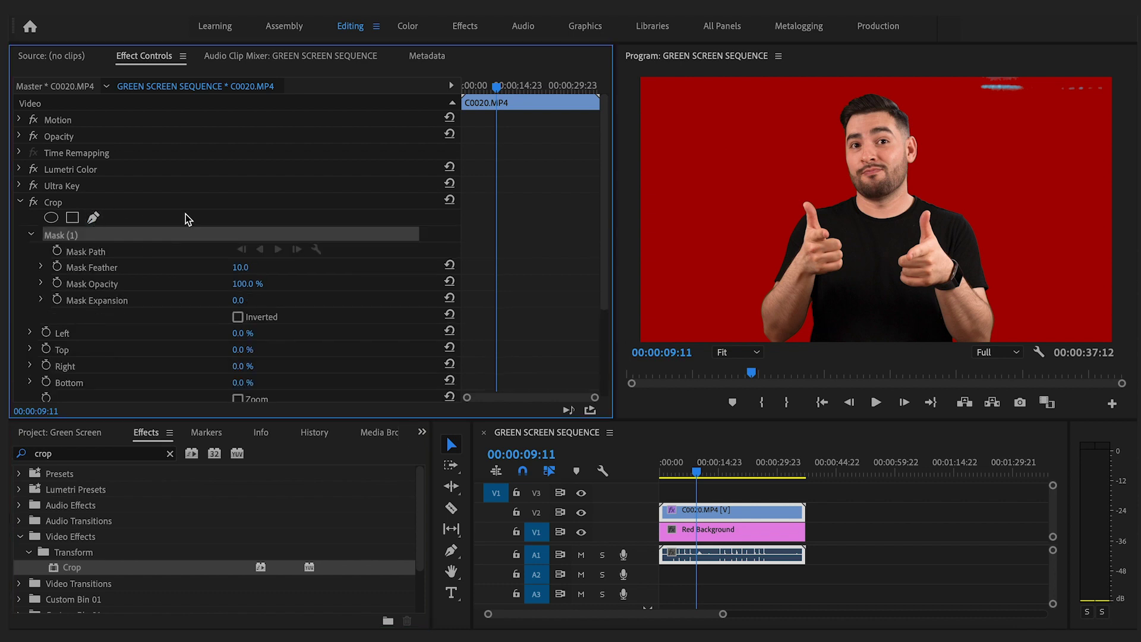
pyautogui.click(964, 77)
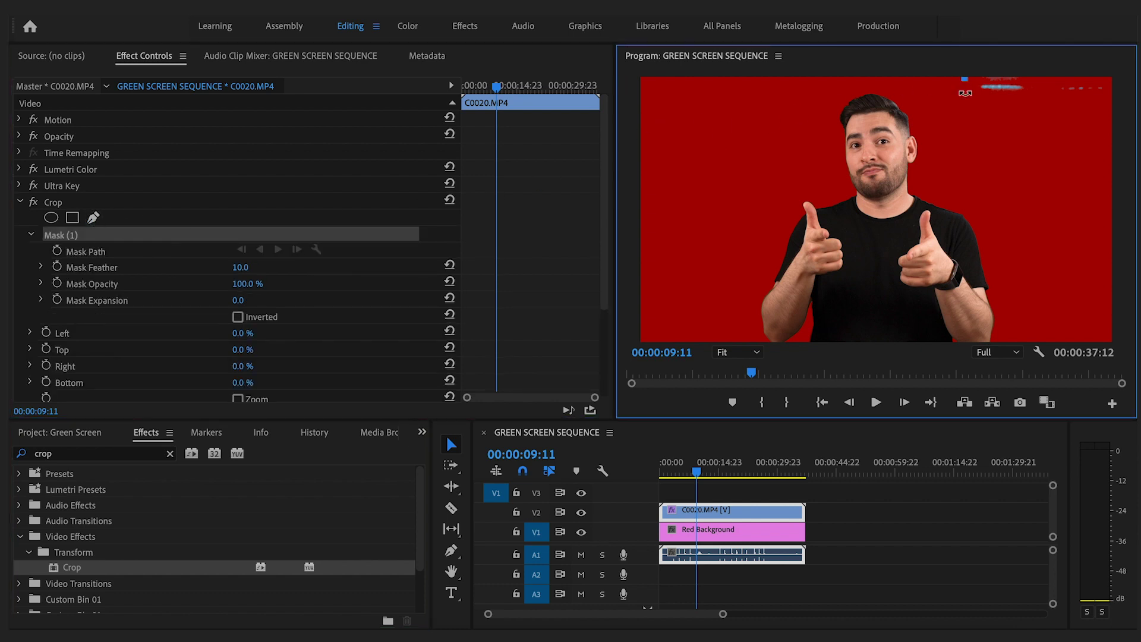
pyautogui.click(965, 107)
pyautogui.click(1109, 110)
pyautogui.click(1112, 78)
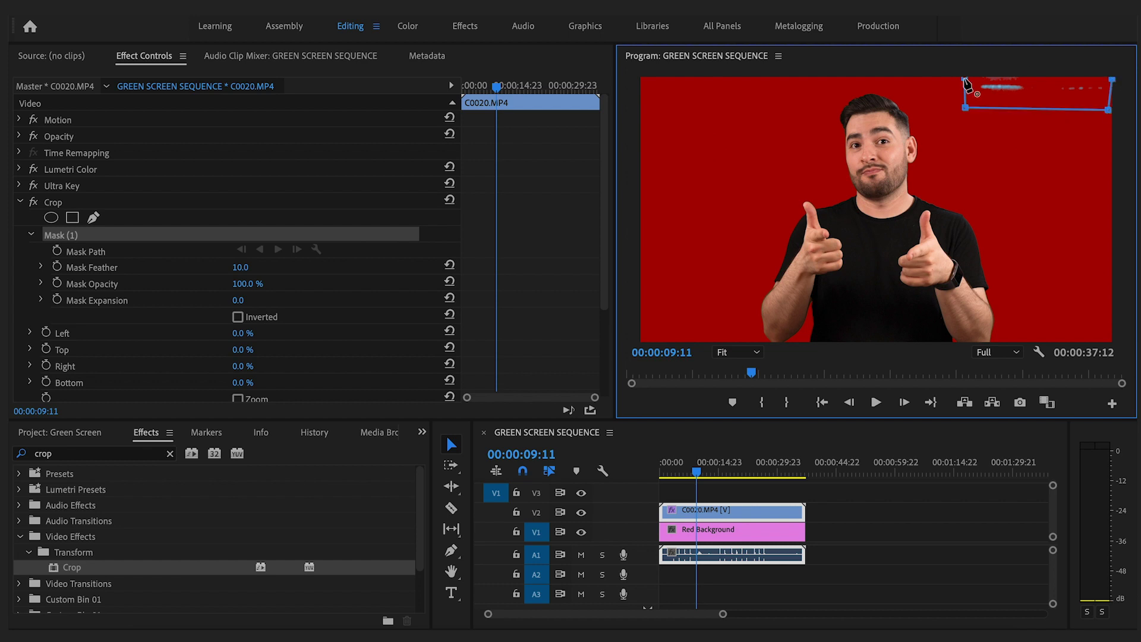
pyautogui.click(964, 77)
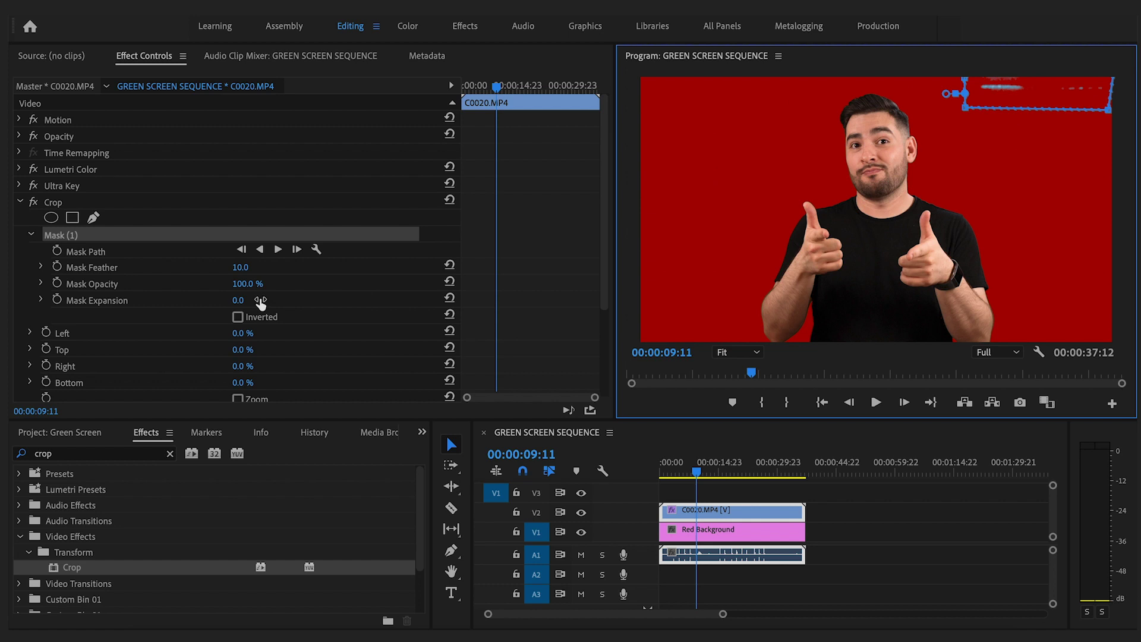
pyautogui.click(240, 333)
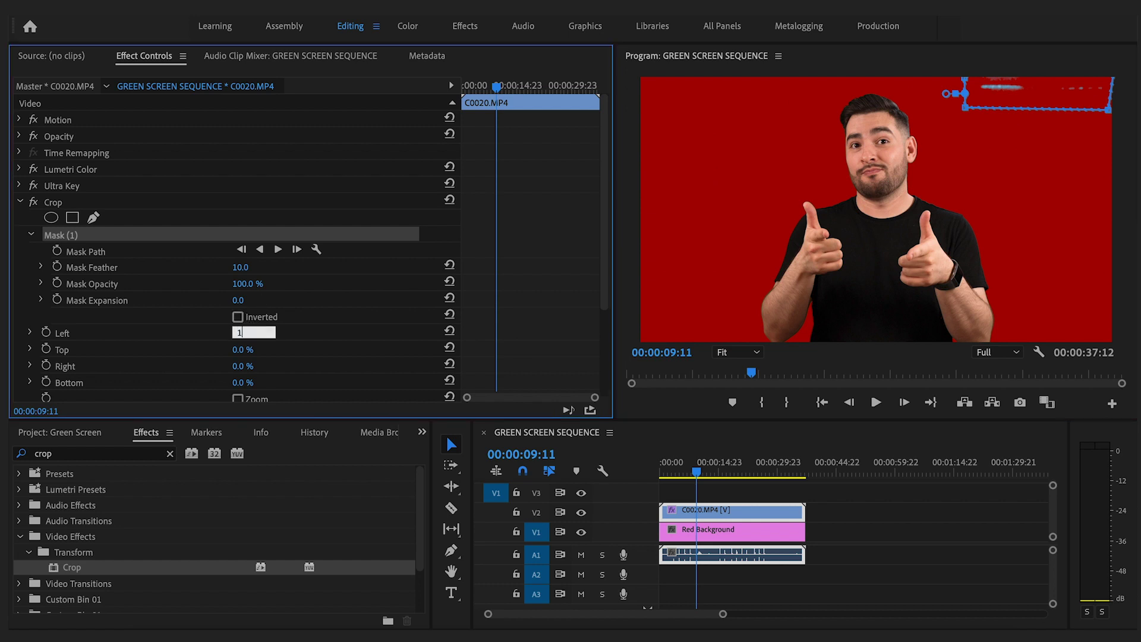
pyautogui.press('Return')
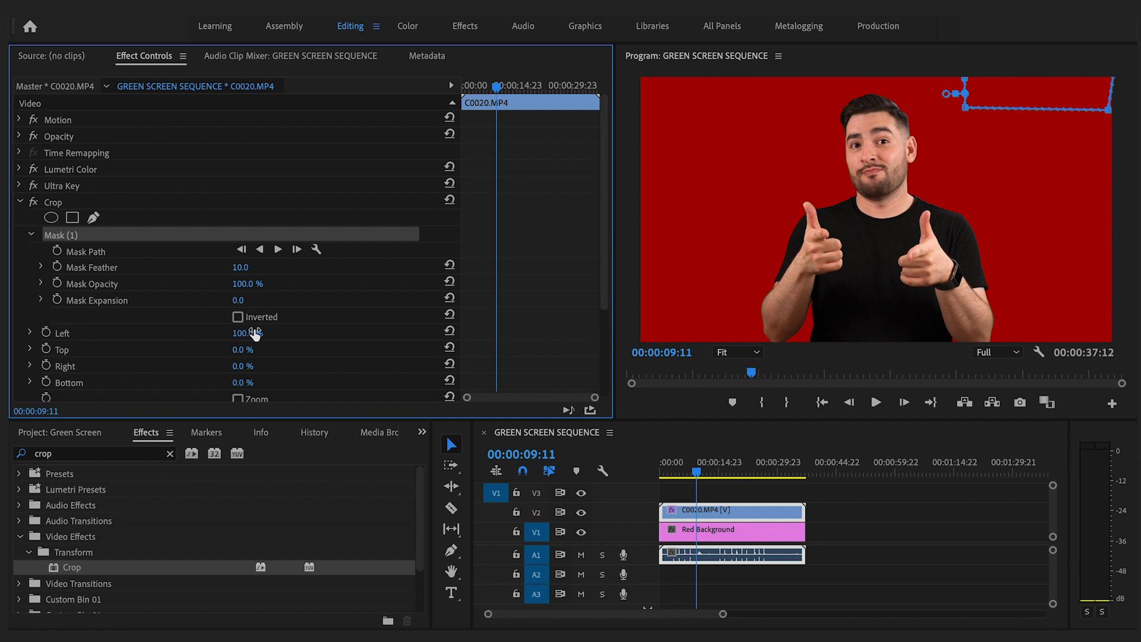
# Step: Deselect the clip and play back the sequence to confirm the light leak is gone
pyautogui.click(21, 203)
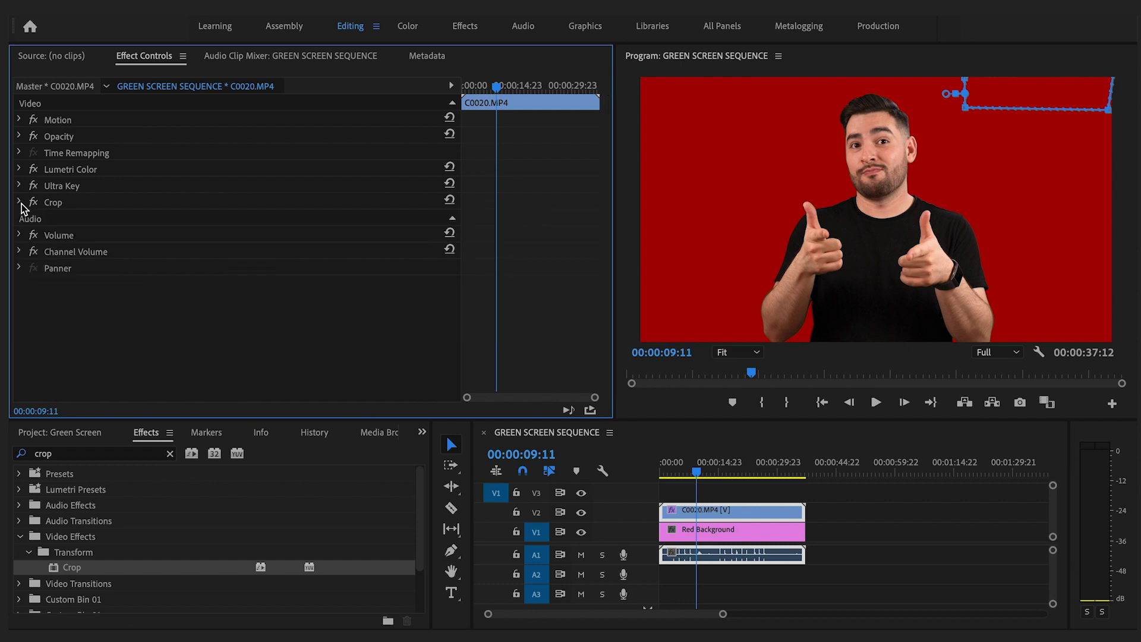
pyautogui.click(722, 499)
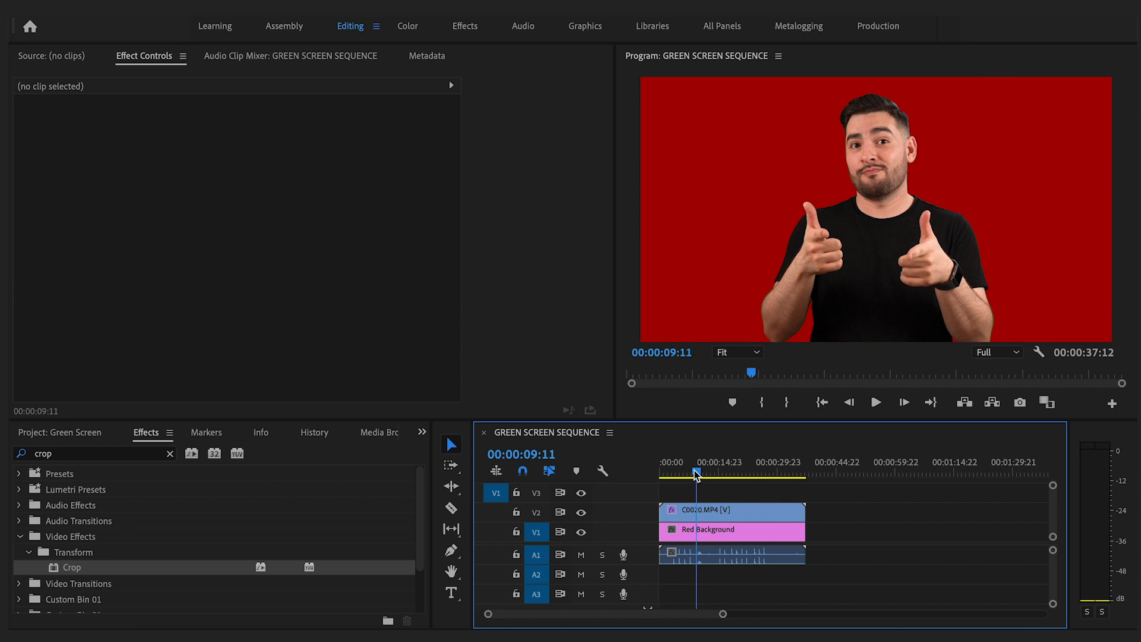
pyautogui.moveTo(697, 475); pyautogui.dragTo(688, 477)
pyautogui.press('space')
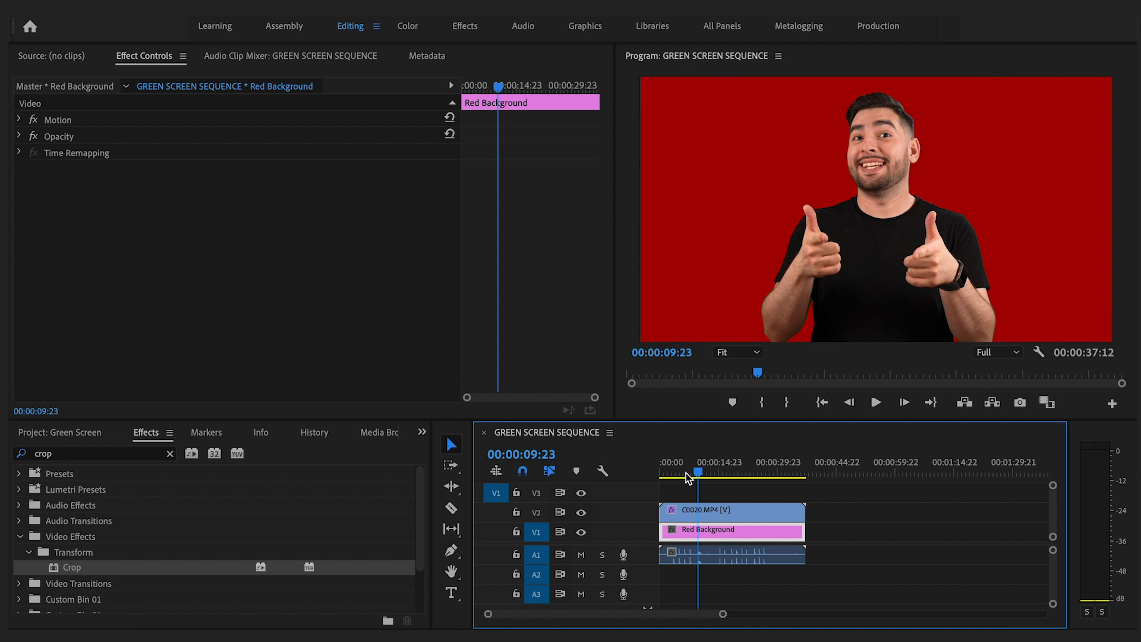
pyautogui.press('j')
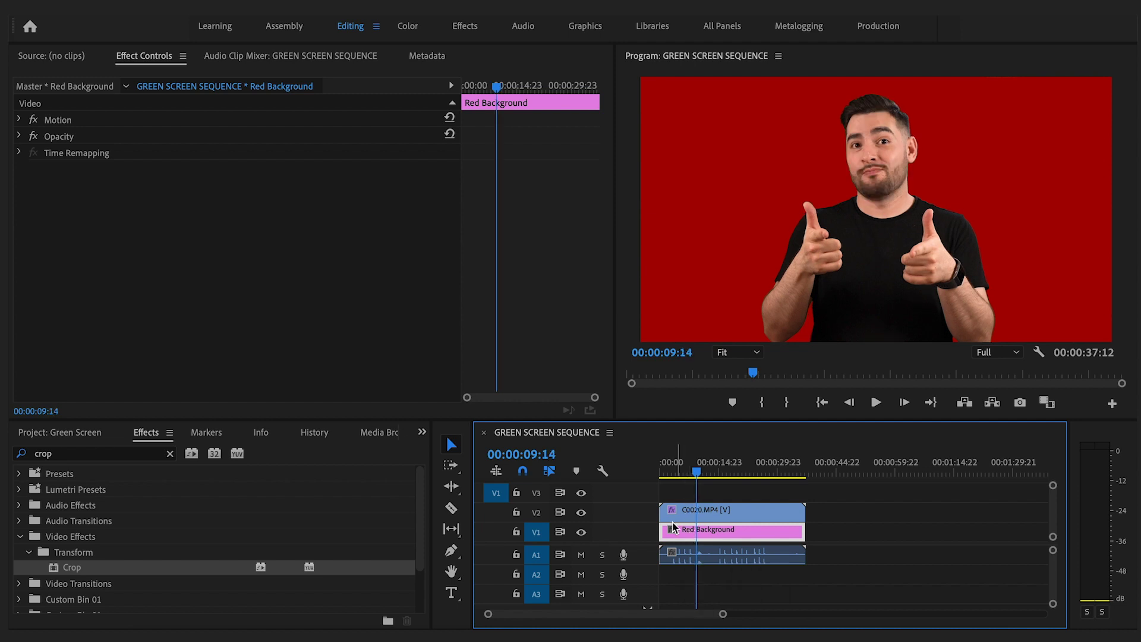
pyautogui.click(172, 454)
# Step: Apply Lumetri Color to the Red Background matte
pyautogui.click(170, 455)
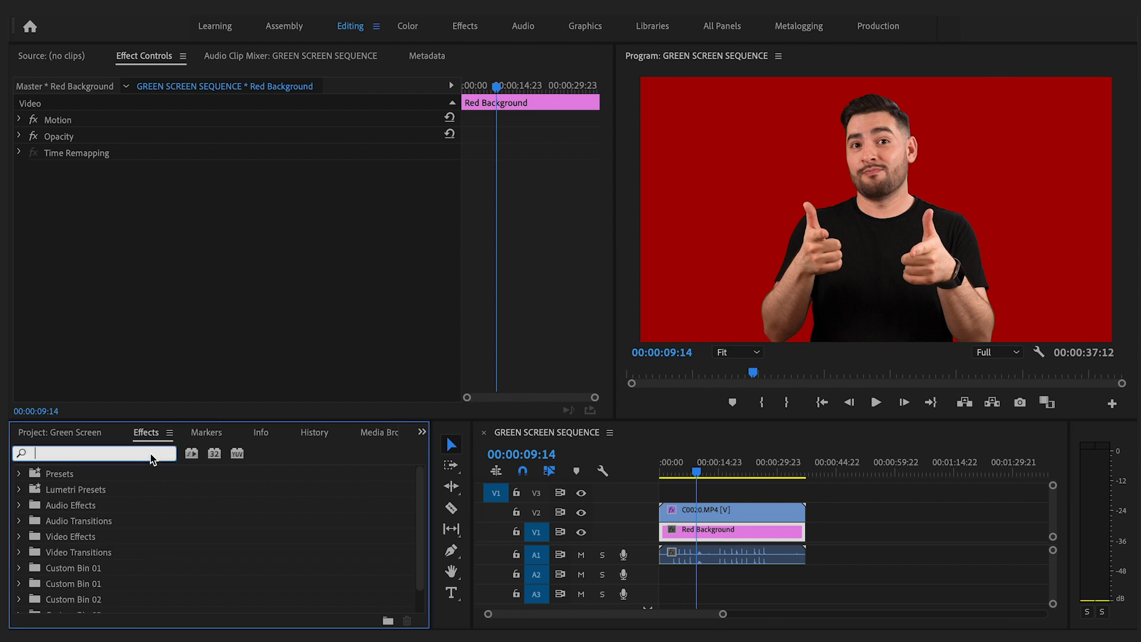
pyautogui.write('lumet')
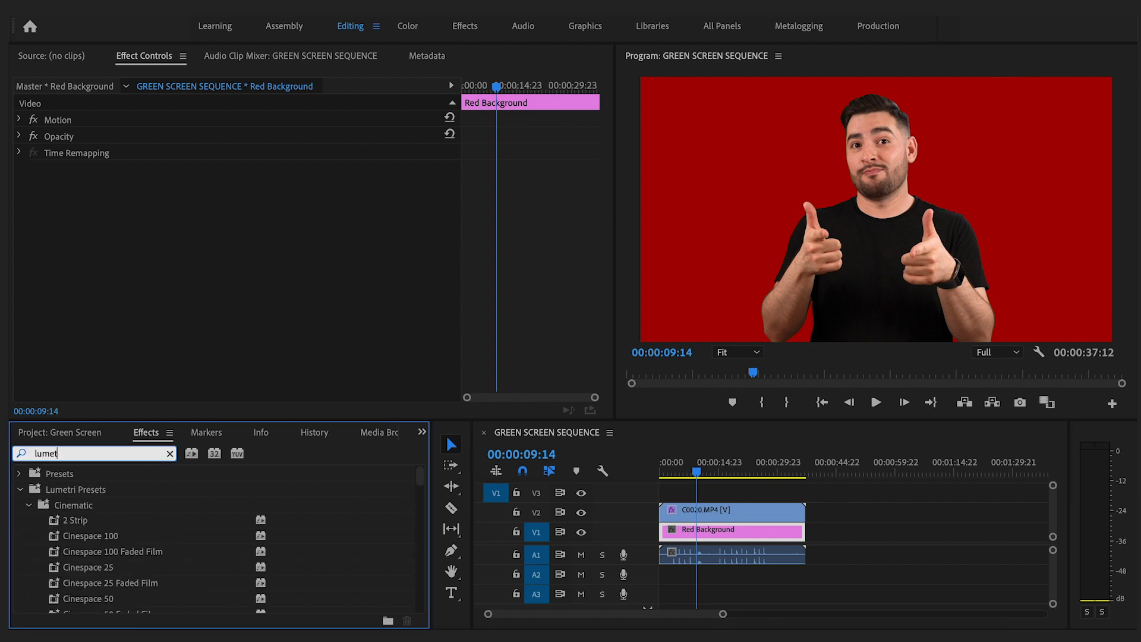
pyautogui.write('ri color')
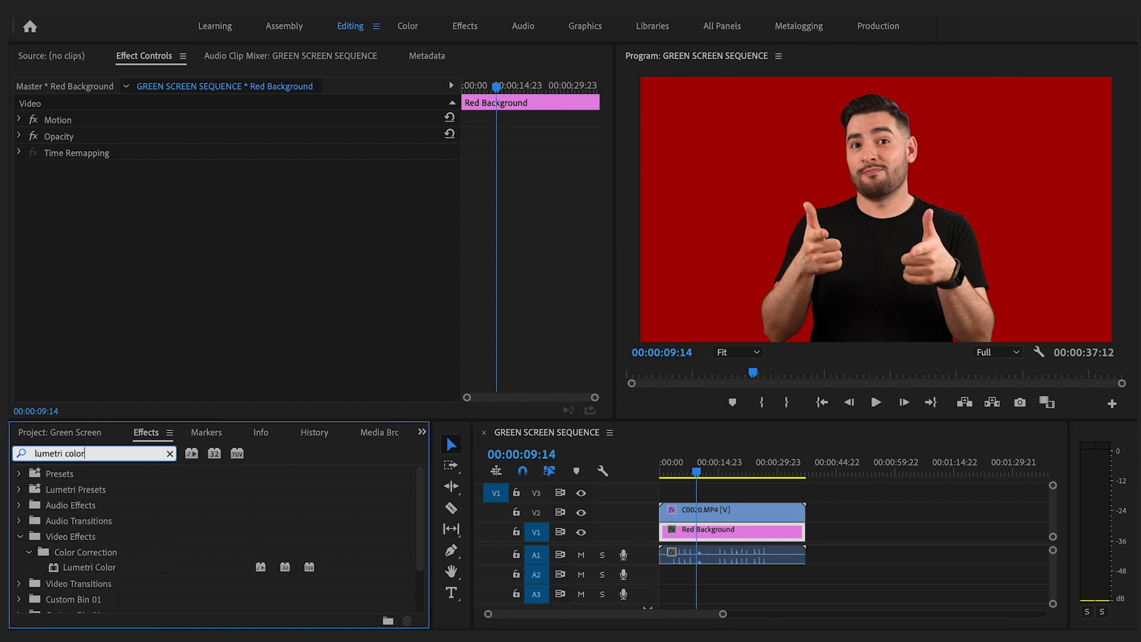
pyautogui.moveTo(99, 571); pyautogui.dragTo(159, 311)
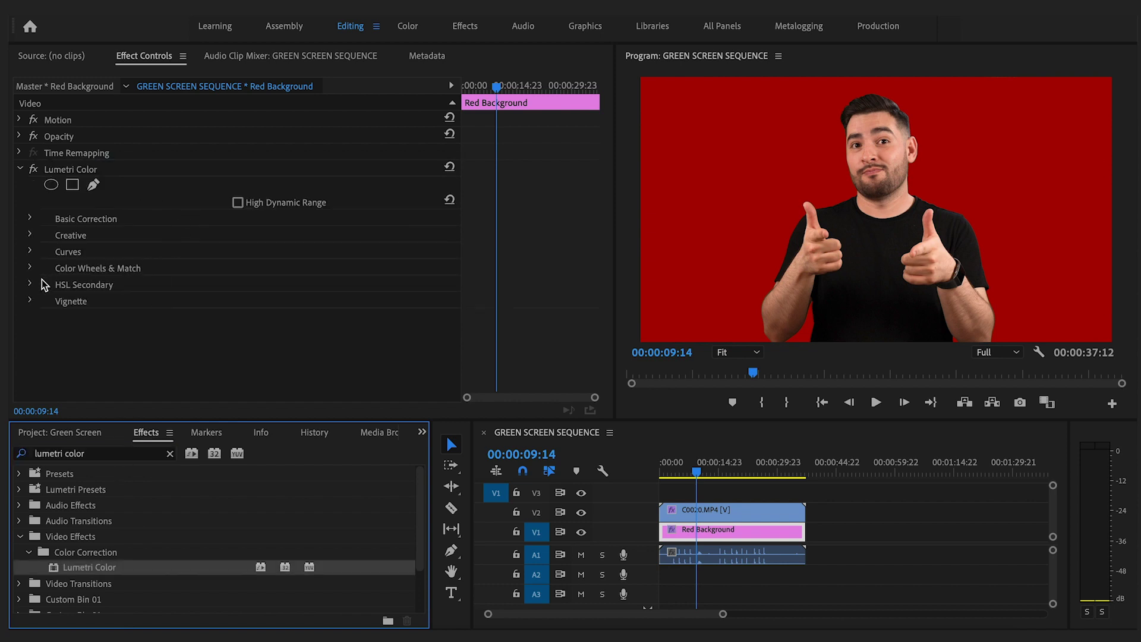
# Step: Set the Lumetri vignette Amount to -5 and Feather to 100
pyautogui.click(31, 302)
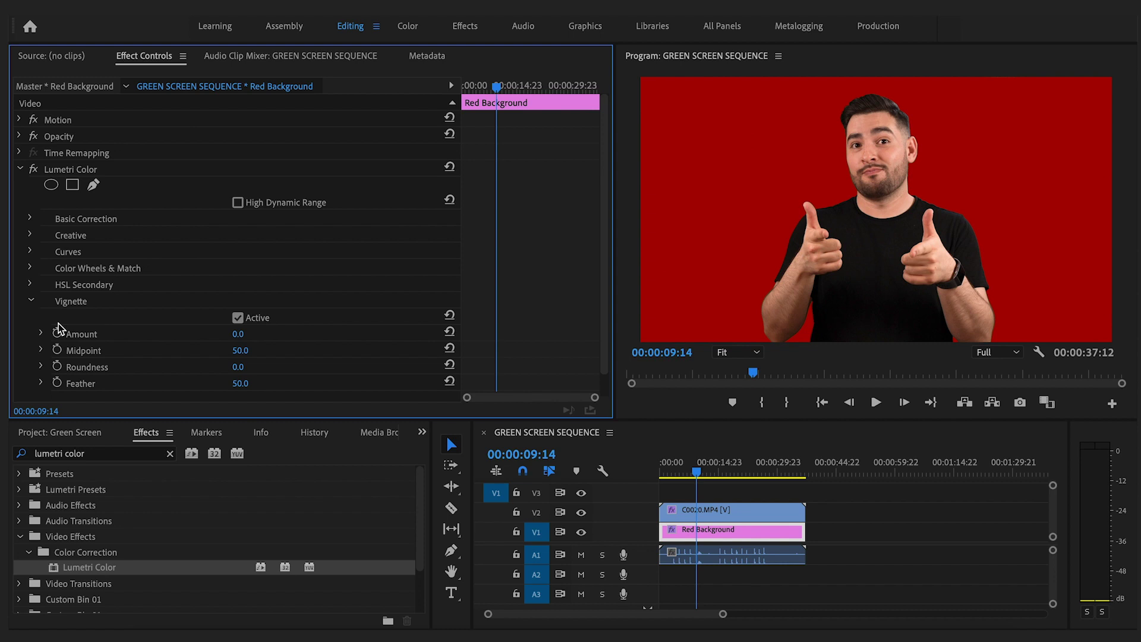
pyautogui.click(240, 334)
pyautogui.write('-5')
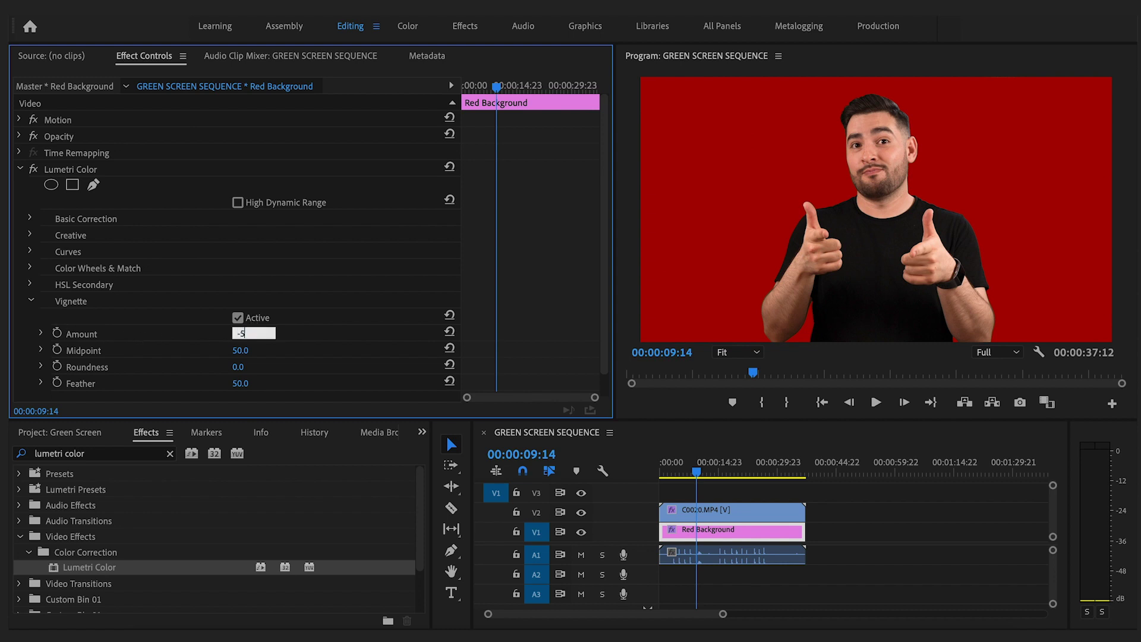
pyautogui.press('Return')
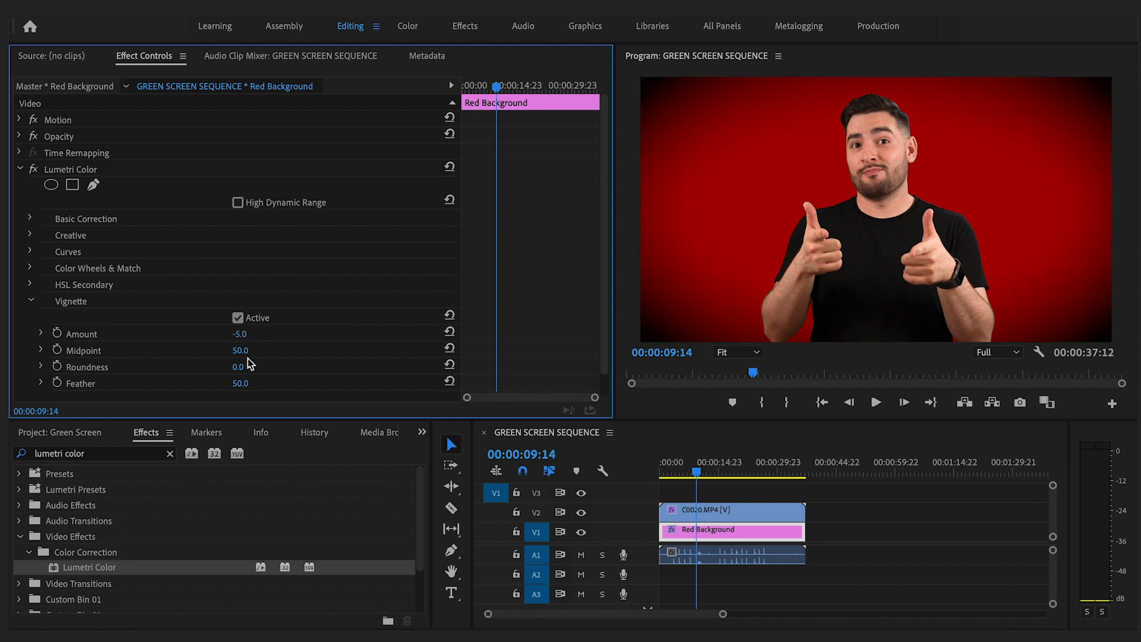
pyautogui.click(240, 383)
pyautogui.write('100')
pyautogui.press('Return')
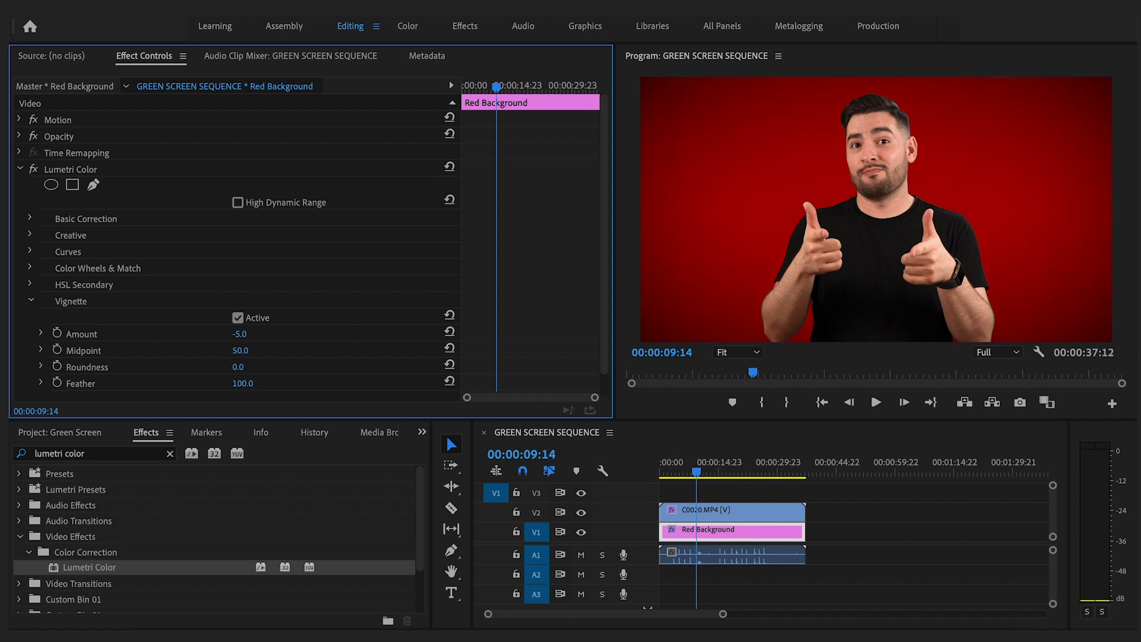